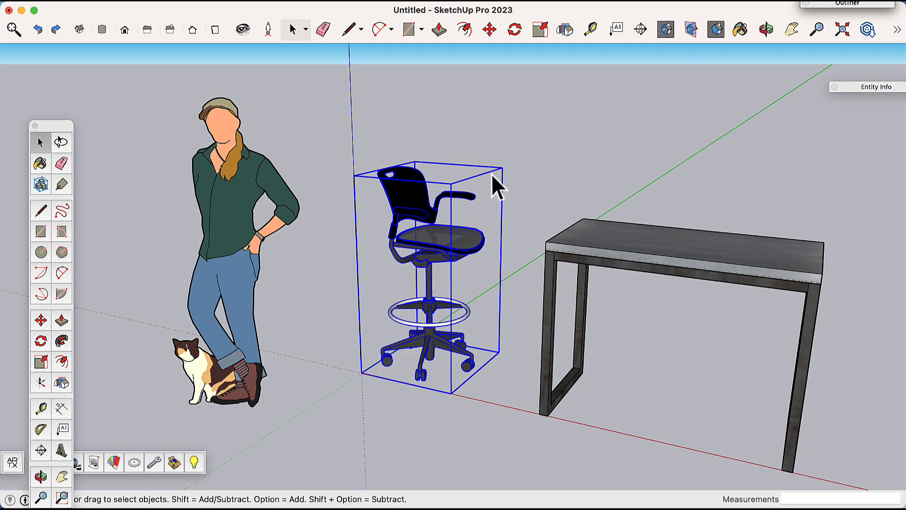
Step: Select the office chair and flip it about the green plane with the Flip tool
{"action": "left_click", "coordinate": [501, 130]}
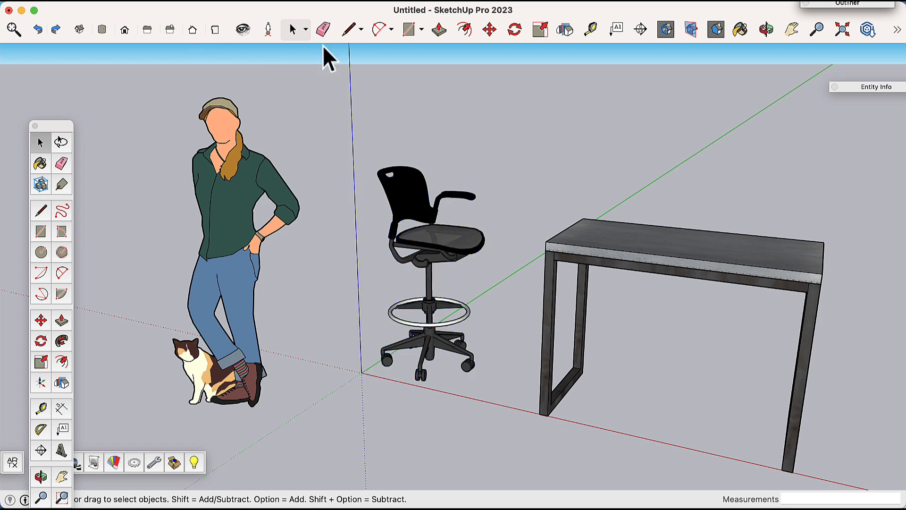
{"action": "left_click", "coordinate": [395, 185]}
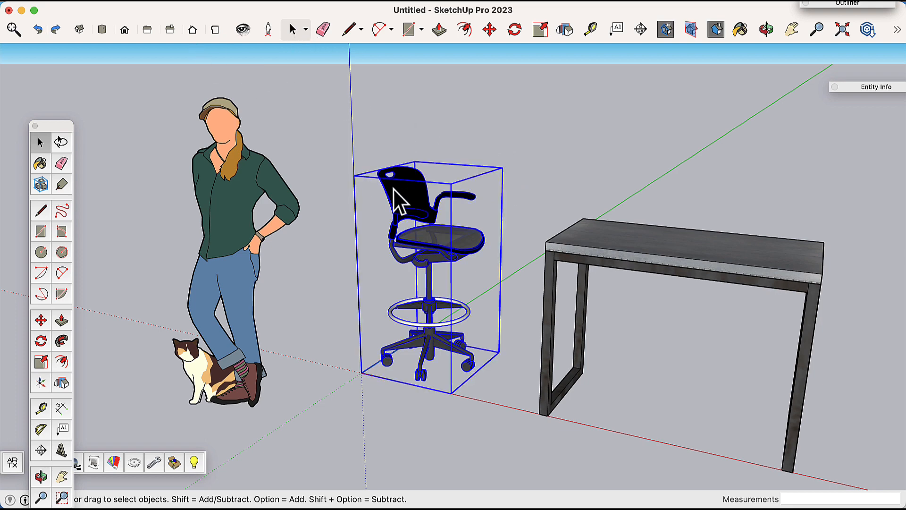
{"action": "left_click", "coordinate": [565, 30]}
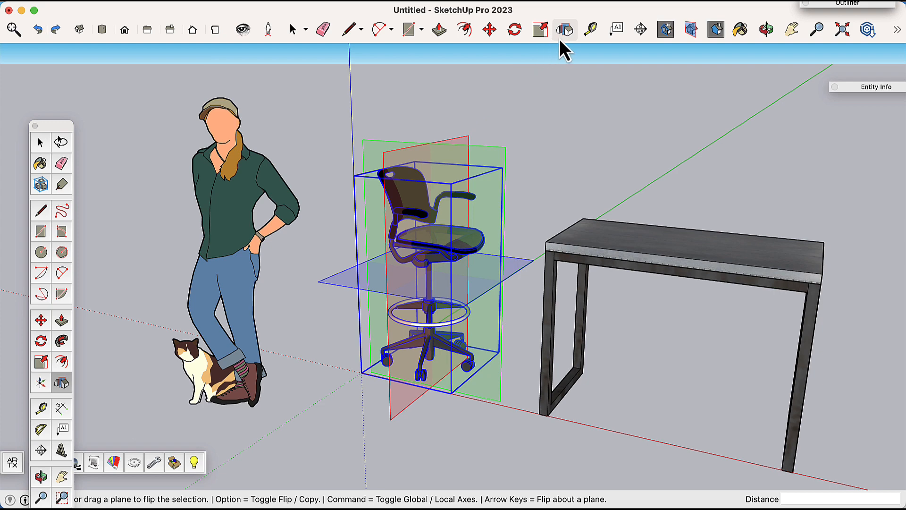
{"action": "left_click", "coordinate": [463, 142]}
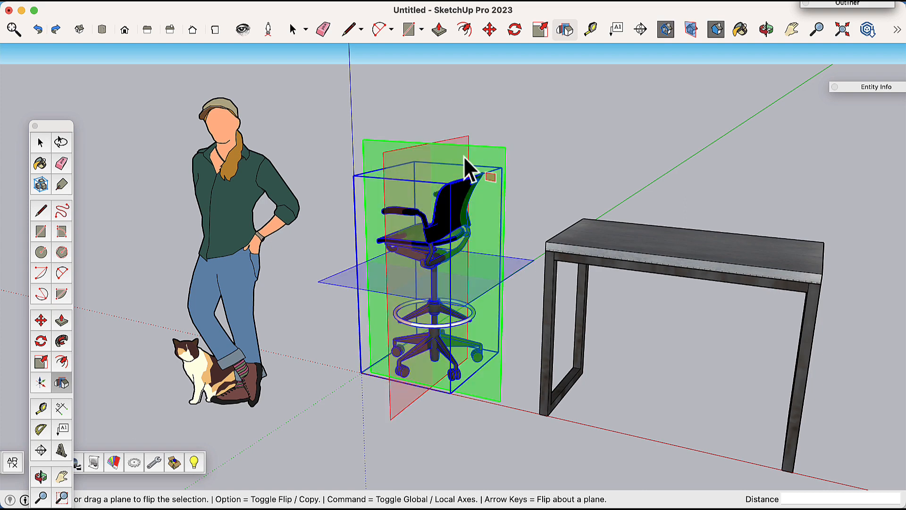
Step: Flip the chair upside down about the horizontal blue plane and back upright
{"action": "left_click", "coordinate": [351, 274]}
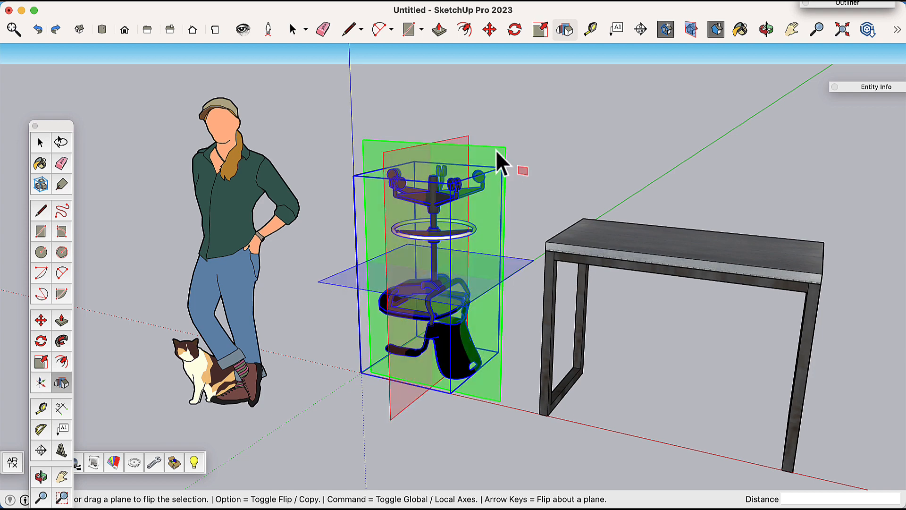
{"action": "left_click", "coordinate": [346, 286]}
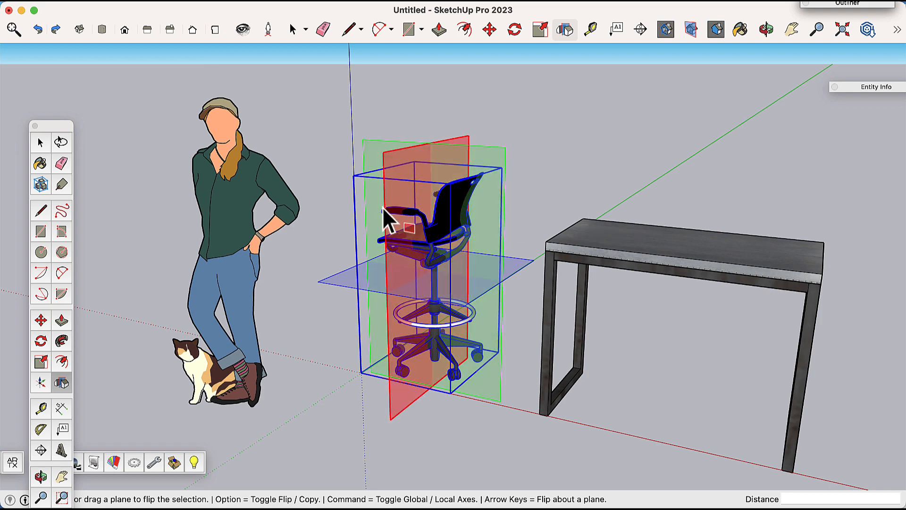
Step: Flip the chair back and forth about the vertical plane again, then deselect it
{"action": "left_click", "coordinate": [465, 140]}
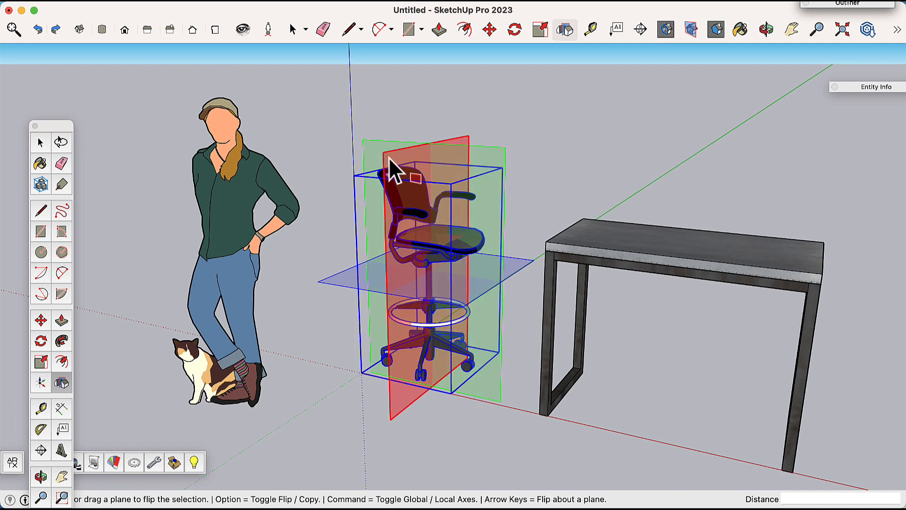
{"action": "left_click", "coordinate": [389, 158]}
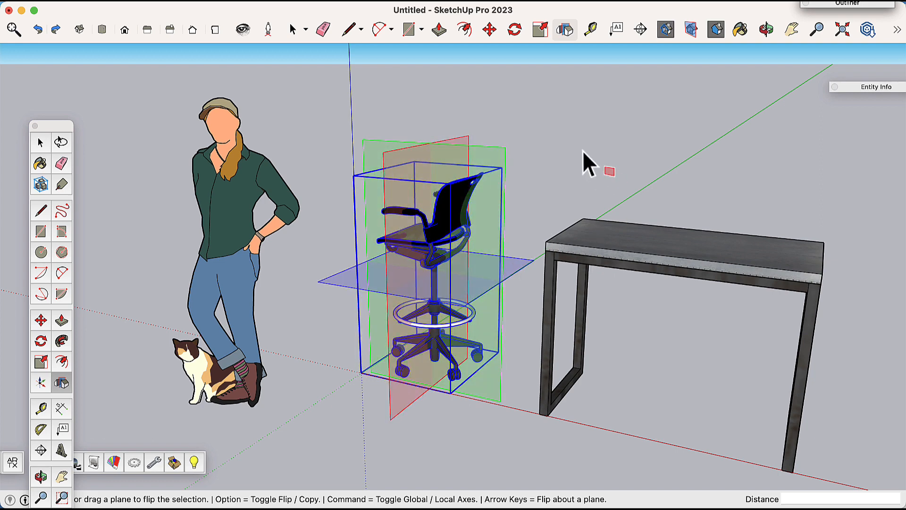
{"action": "left_click", "coordinate": [290, 29]}
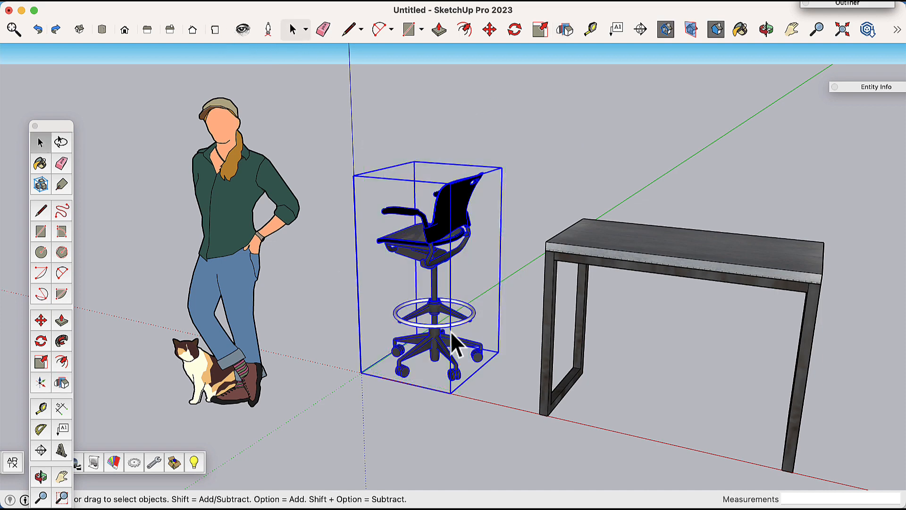
{"action": "left_click", "coordinate": [542, 182]}
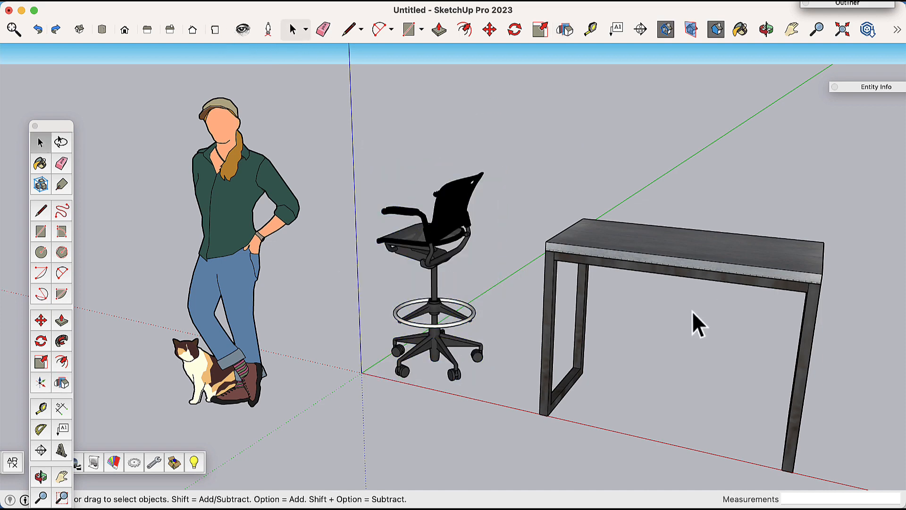
Step: Select the chair and try rotating it about the green axis from its base corner with Rotate
{"action": "scroll", "coordinate": [686, 315], "scroll_direction": "up", "scroll_amount": 1}
{"action": "middle_click_drag", "start_coordinate": [686, 313], "coordinate": [539, 301], "text": "shift"}
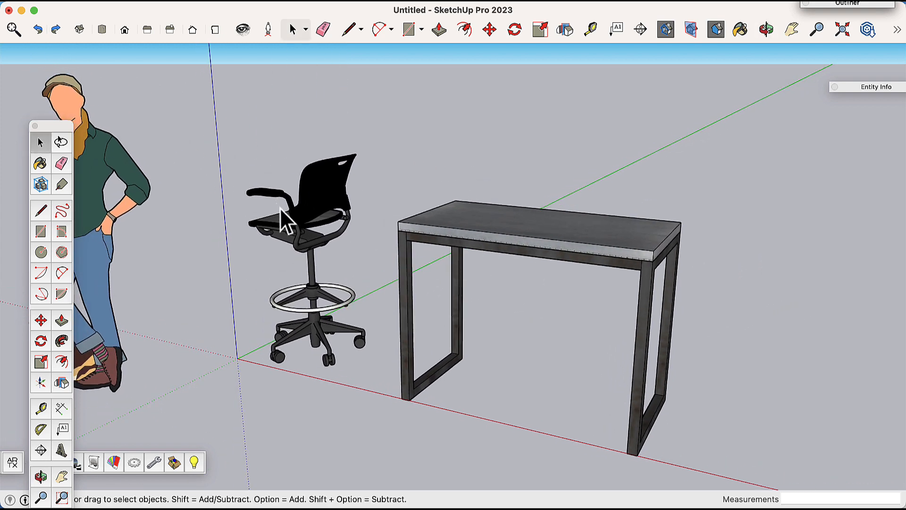
{"action": "left_click", "coordinate": [315, 222]}
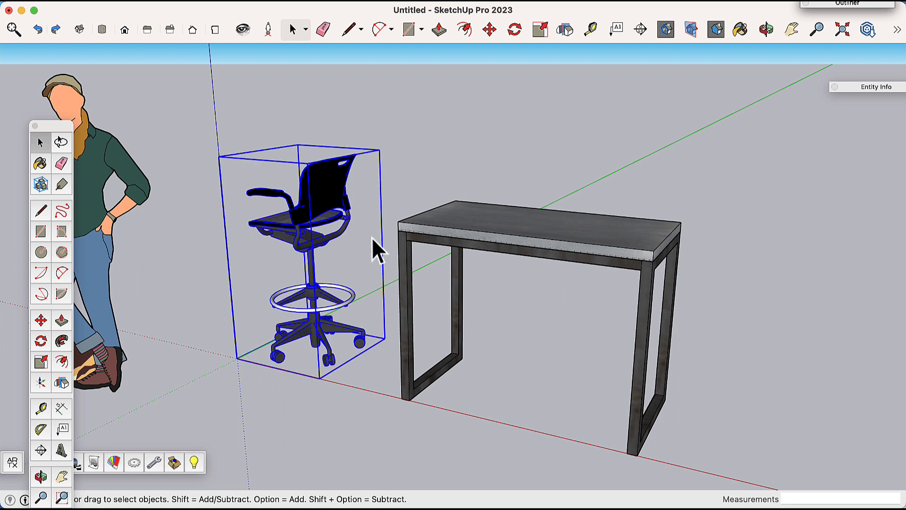
{"action": "left_click", "coordinate": [516, 29]}
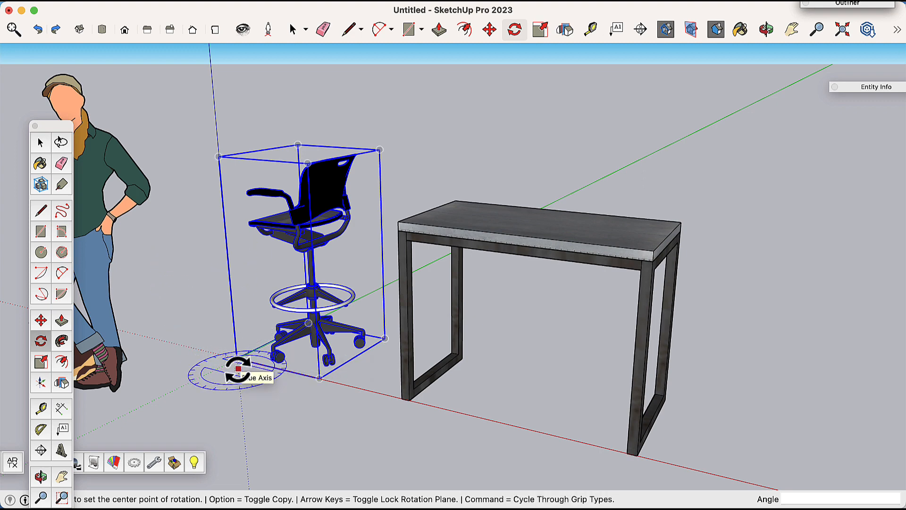
{"action": "scroll", "coordinate": [239, 371], "scroll_direction": "down", "scroll_amount": 2}
{"action": "scroll", "coordinate": [239, 371], "scroll_direction": "up", "scroll_amount": 6}
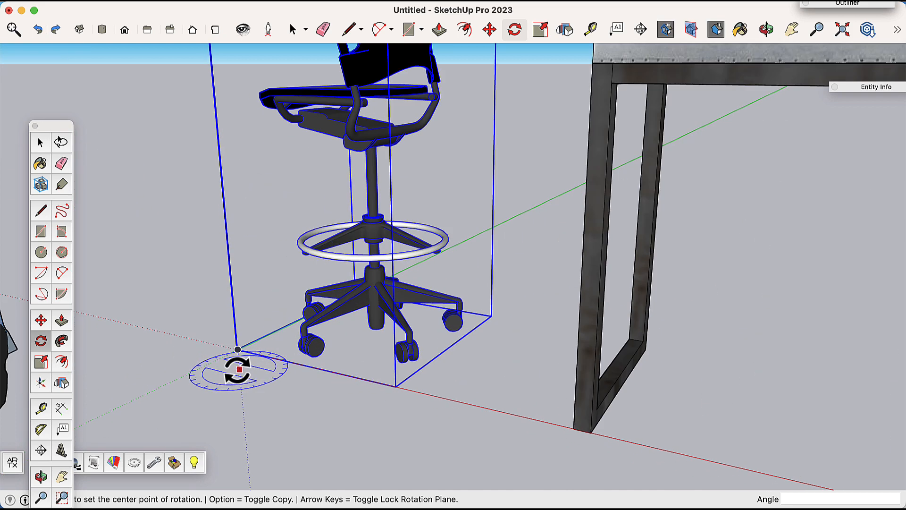
{"action": "scroll", "coordinate": [238, 363], "scroll_direction": "up", "scroll_amount": 3}
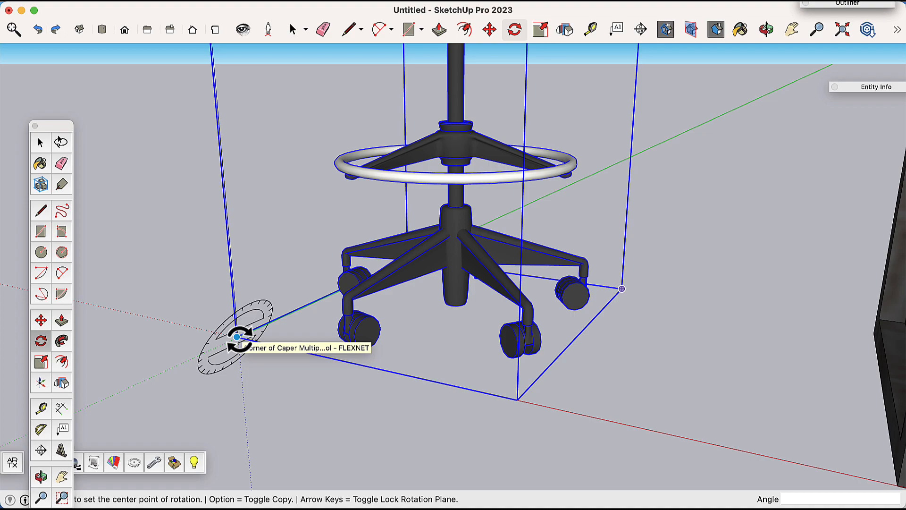
{"action": "left_click", "coordinate": [237, 337]}
{"action": "left_click", "coordinate": [294, 324]}
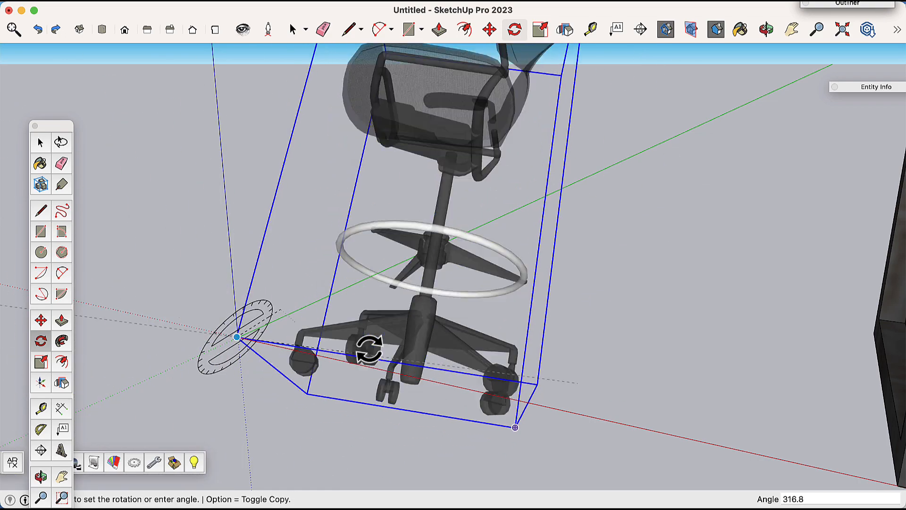
{"action": "left_click", "coordinate": [305, 312]}
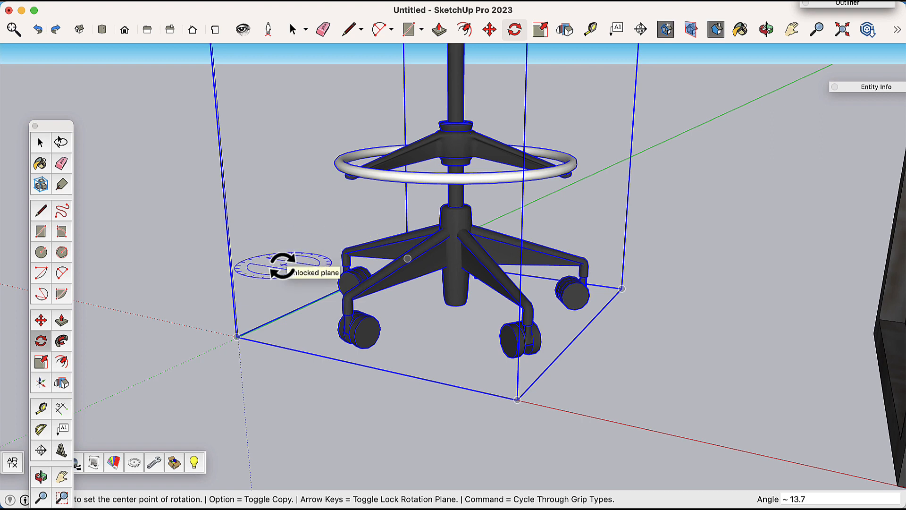
Step: Lock the rotation plane to horizontal and rotate the chair 90 degrees around its base corner
{"action": "key", "text": "Left"}
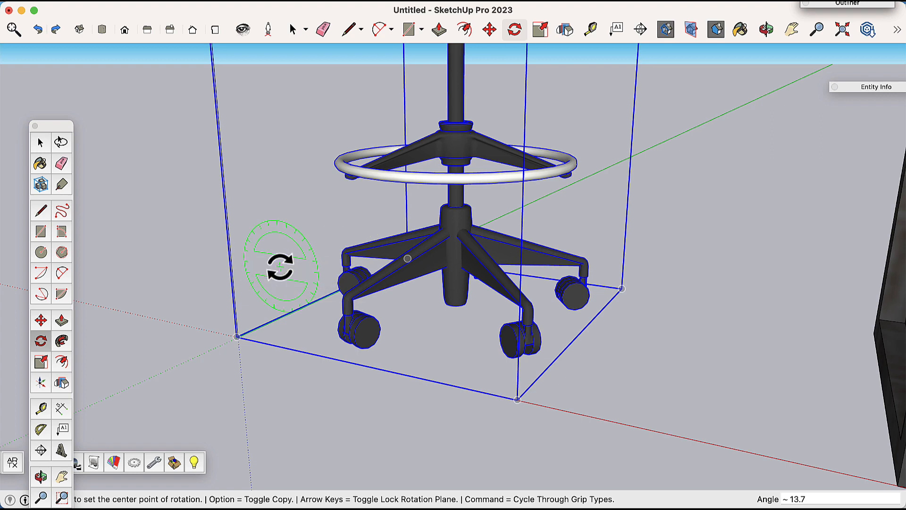
{"action": "key", "text": "Left"}
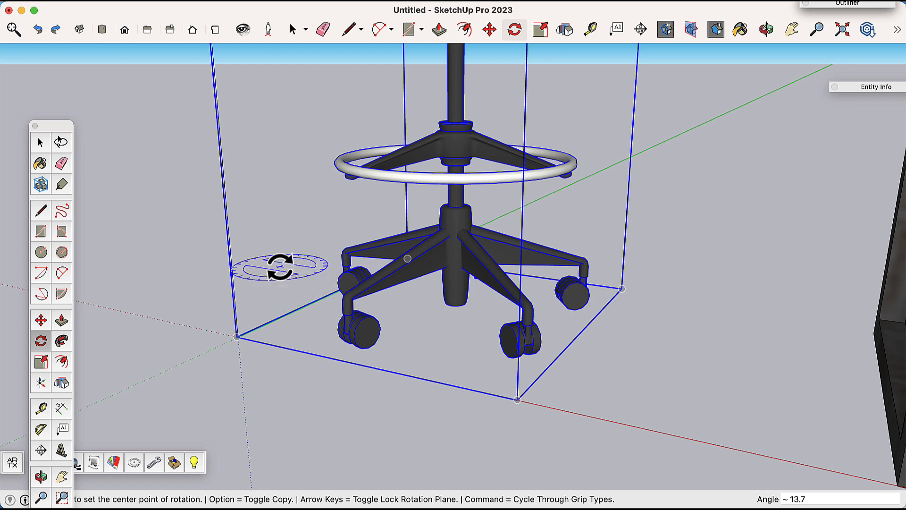
{"action": "key", "text": "Right"}
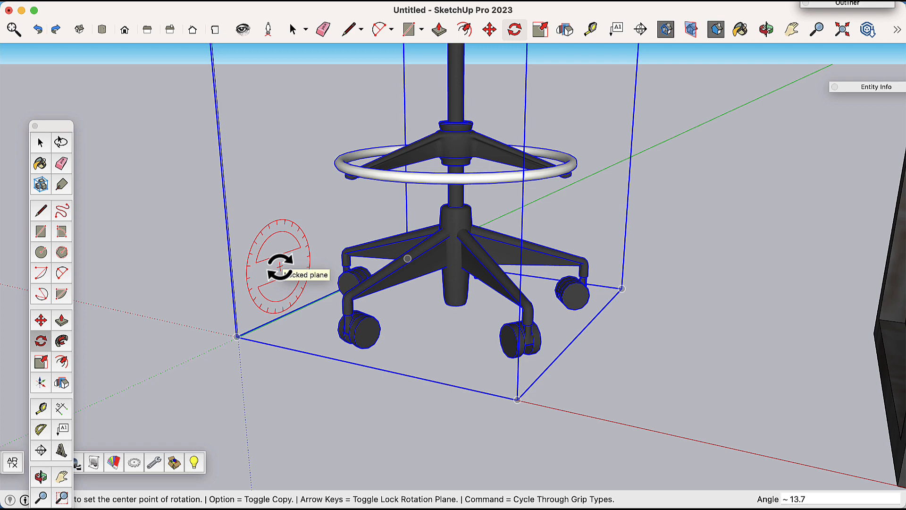
{"action": "key", "text": "Right"}
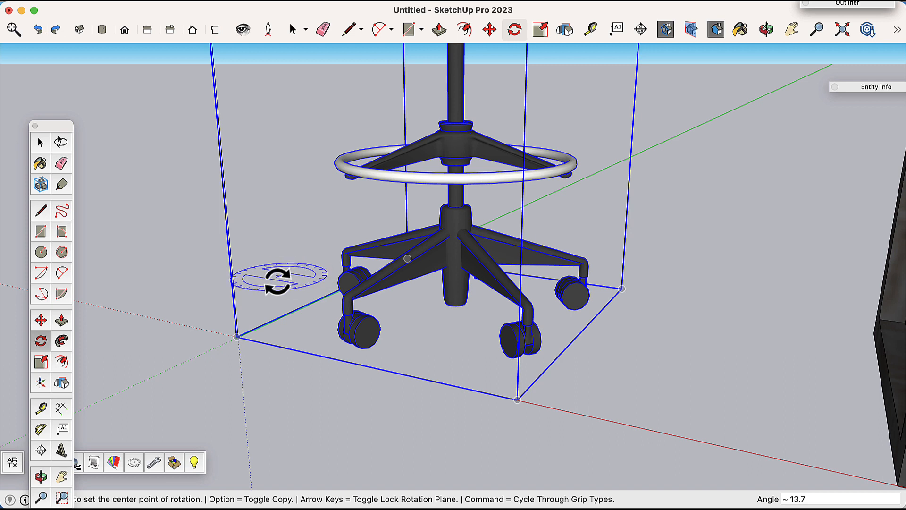
{"action": "left_click", "coordinate": [236, 336]}
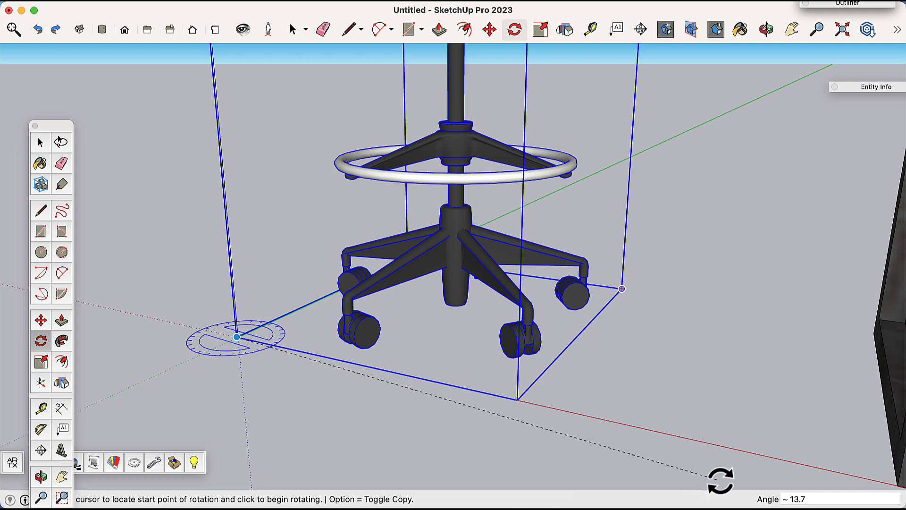
{"action": "left_click", "coordinate": [418, 378]}
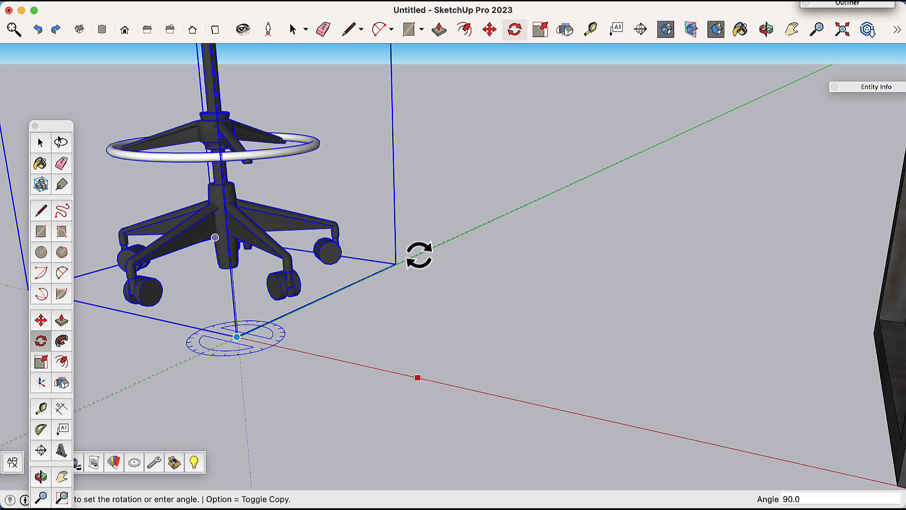
{"action": "left_click", "coordinate": [419, 255]}
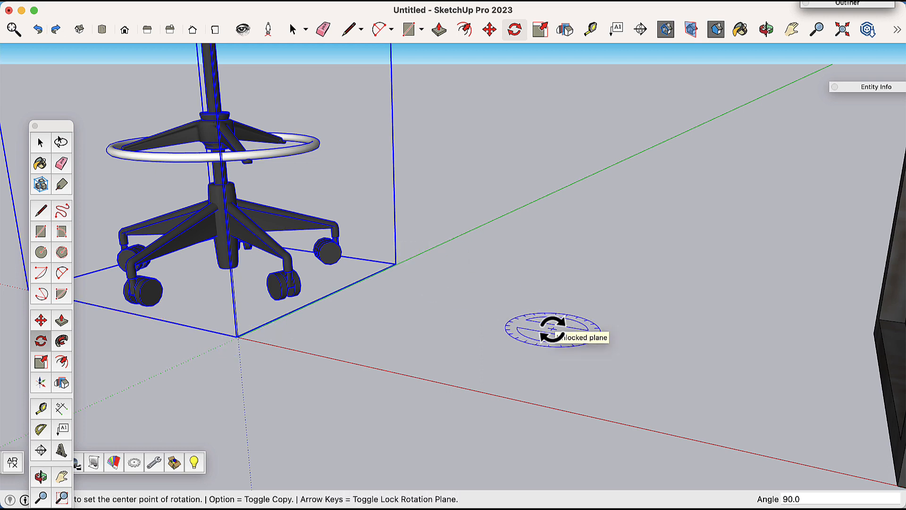
Step: Zoom and orbit around the scene to view the chair and table from above
{"action": "scroll", "coordinate": [552, 329], "scroll_direction": "down", "scroll_amount": 6}
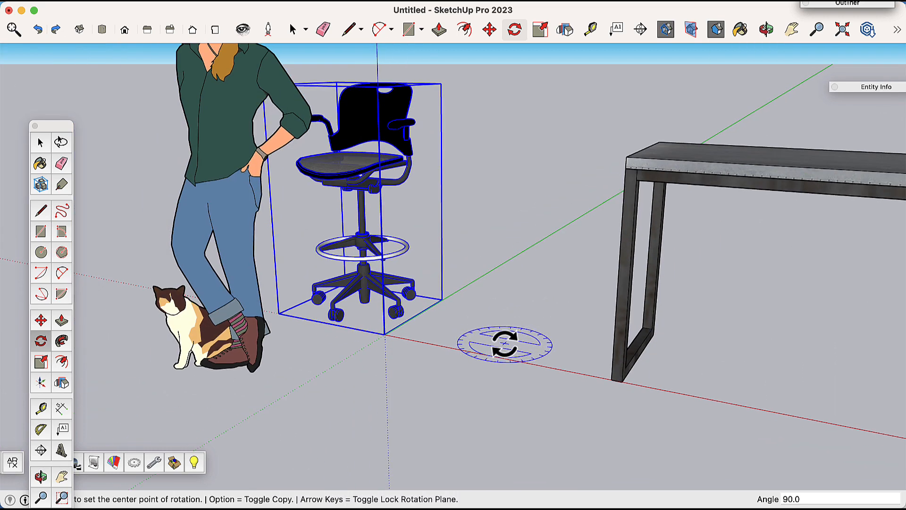
{"action": "scroll", "coordinate": [505, 344], "scroll_direction": "up", "scroll_amount": 2}
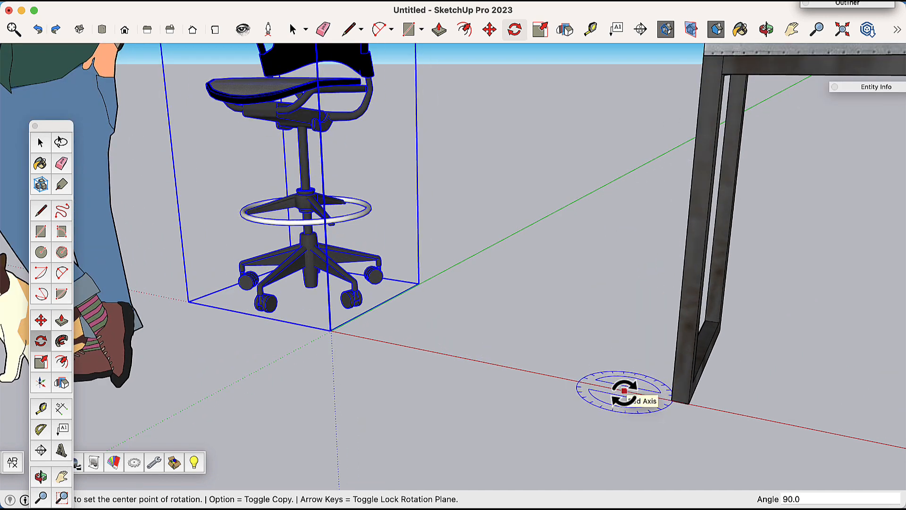
{"action": "scroll", "coordinate": [565, 359], "scroll_direction": "down", "scroll_amount": 5}
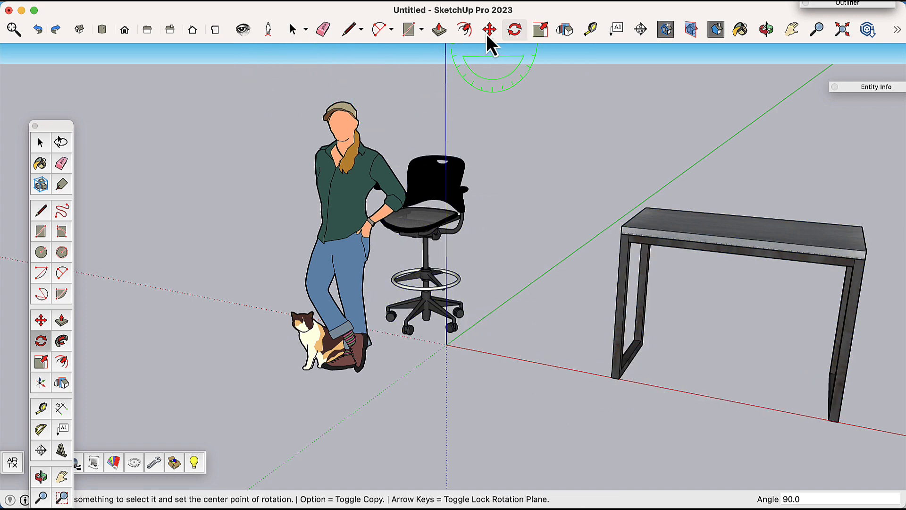
{"action": "middle_click_drag", "start_coordinate": [550, 188], "coordinate": [292, 118]}
{"action": "left_click", "coordinate": [293, 29]}
{"action": "mouse_move", "coordinate": [602, 272]}
{"action": "middle_mouse_down"}
{"action": "mouse_move", "coordinate": [444, 331]}
{"action": "mouse_move", "coordinate": [442, 349]}
{"action": "middle_mouse_up"}
{"action": "scroll", "coordinate": [407, 188], "scroll_direction": "down", "scroll_amount": 3}
{"action": "scroll", "coordinate": [448, 204], "scroll_direction": "up", "scroll_amount": 3}
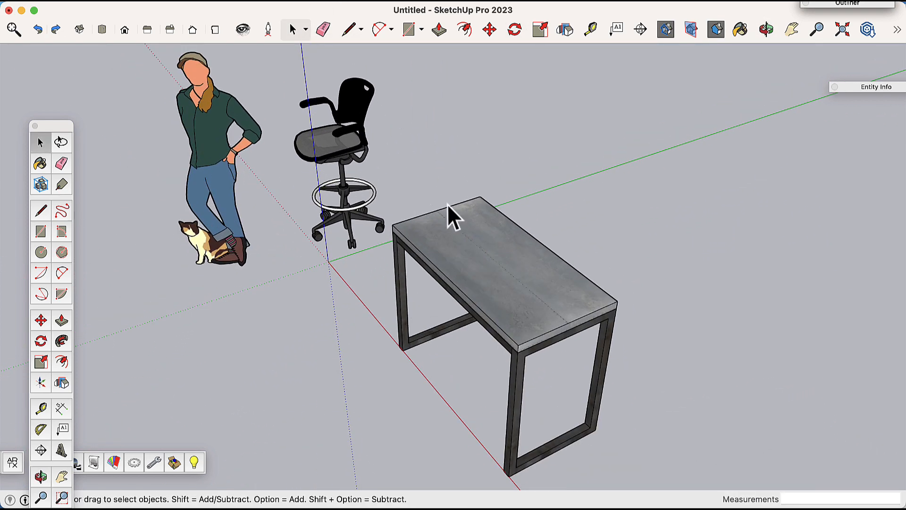
{"action": "scroll", "coordinate": [553, 298], "scroll_direction": "down", "scroll_amount": 3}
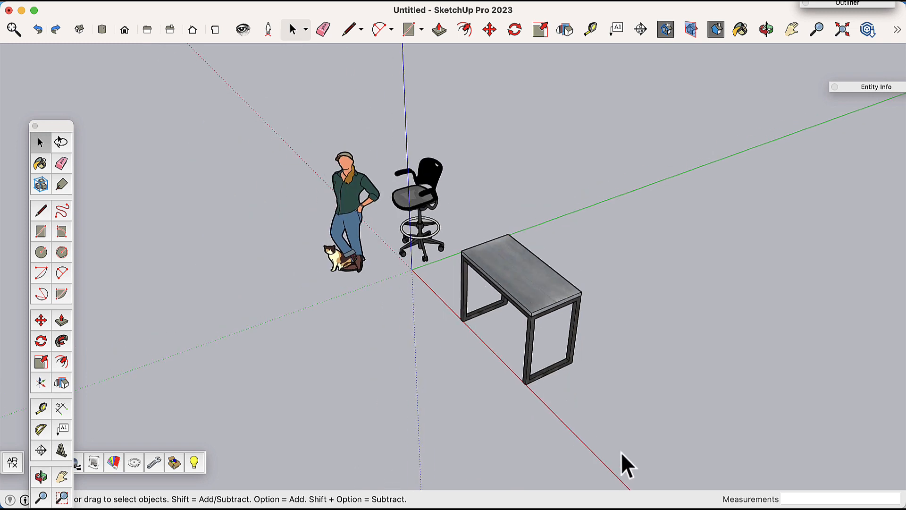
{"action": "middle_click_drag", "start_coordinate": [634, 406], "coordinate": [257, 382]}
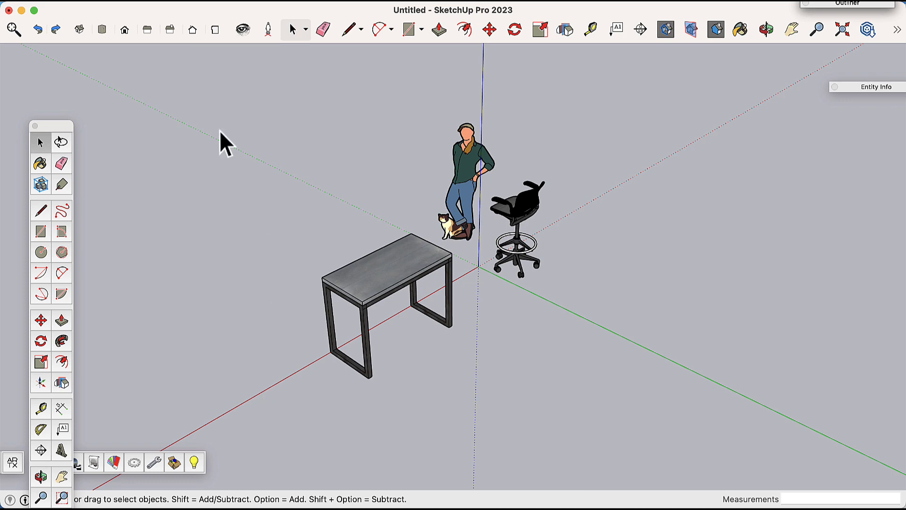
{"action": "middle_click_drag", "start_coordinate": [240, 312], "coordinate": [398, 360]}
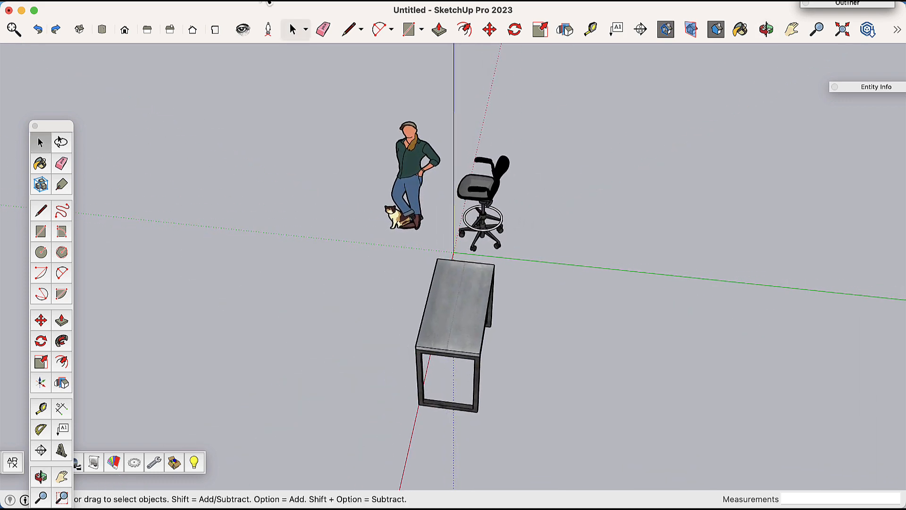
Step: Select the chair and move it from its base corner onto the table's position
{"action": "left_click", "coordinate": [490, 29]}
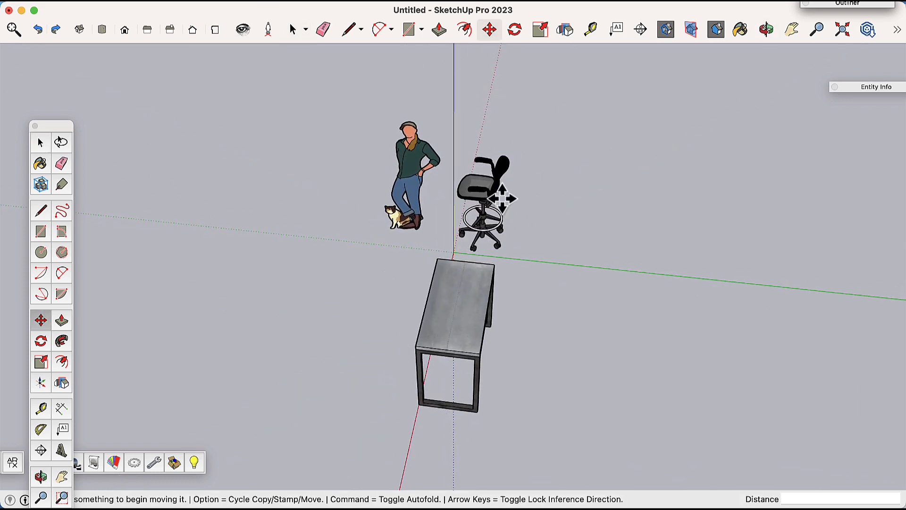
{"action": "left_click", "coordinate": [292, 30]}
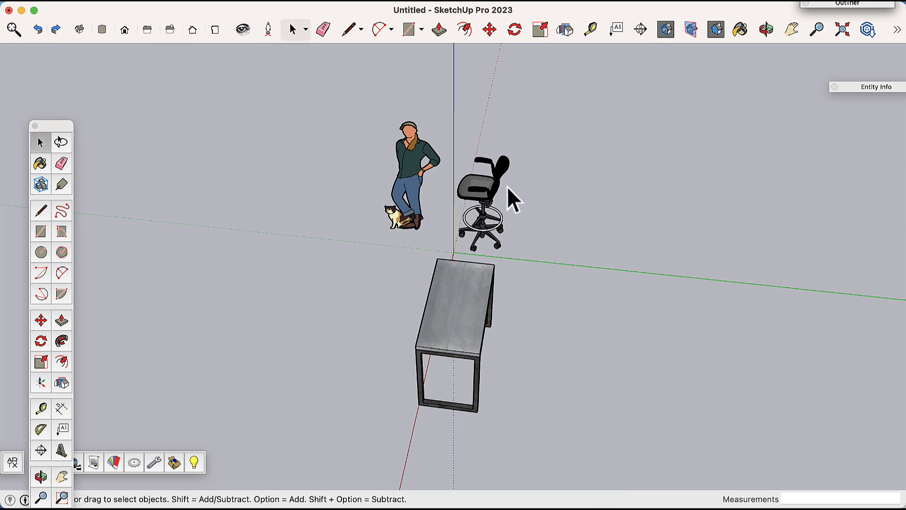
{"action": "left_click", "coordinate": [502, 186]}
{"action": "left_click", "coordinate": [490, 29]}
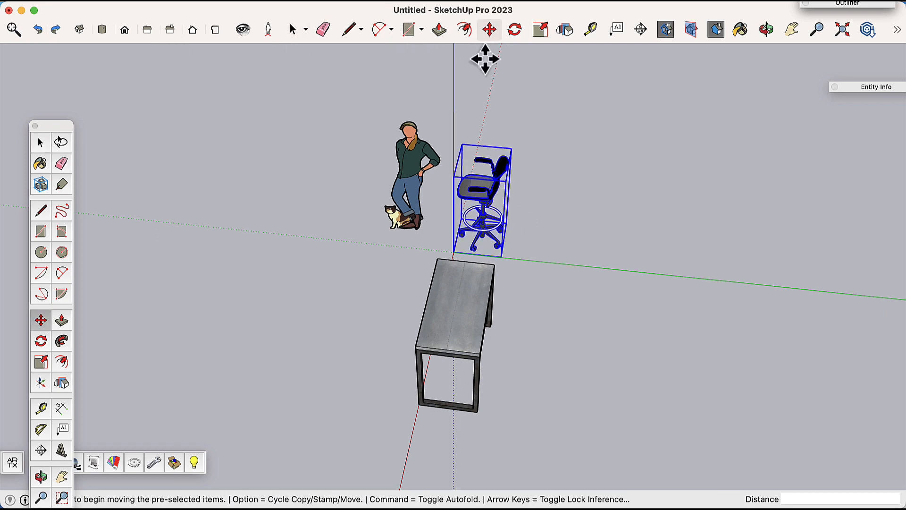
{"action": "left_click", "coordinate": [504, 259]}
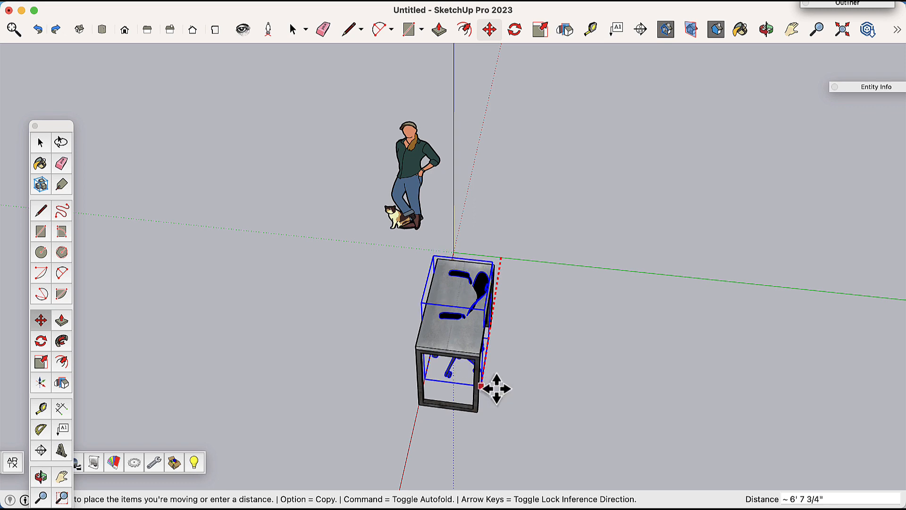
{"action": "left_click", "coordinate": [541, 402]}
Step: Nudge the chair about 4.5 inches along the green axis relative to the table
{"action": "middle_click_drag", "start_coordinate": [407, 368], "coordinate": [864, 404]}
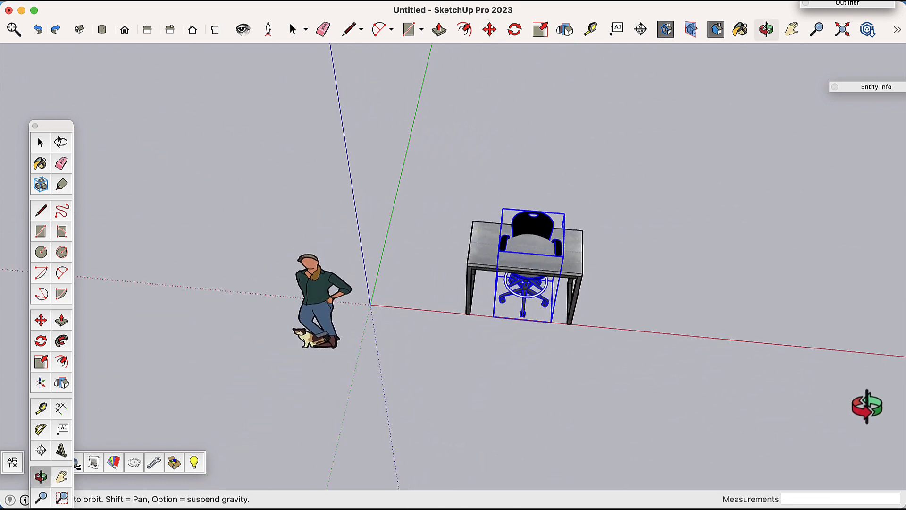
{"action": "scroll", "coordinate": [632, 257], "scroll_direction": "up", "scroll_amount": 5}
{"action": "middle_click_drag", "start_coordinate": [308, 142], "coordinate": [700, 370]}
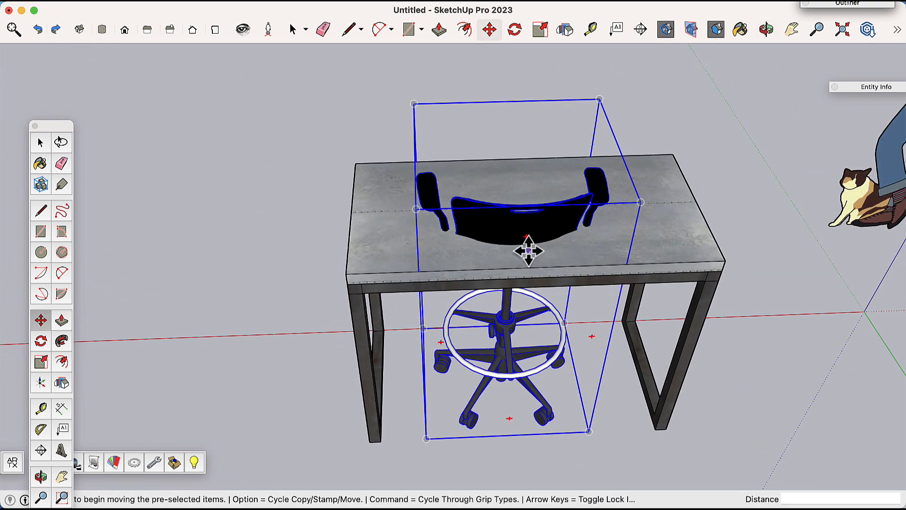
{"action": "scroll", "coordinate": [528, 243], "scroll_direction": "up", "scroll_amount": 6}
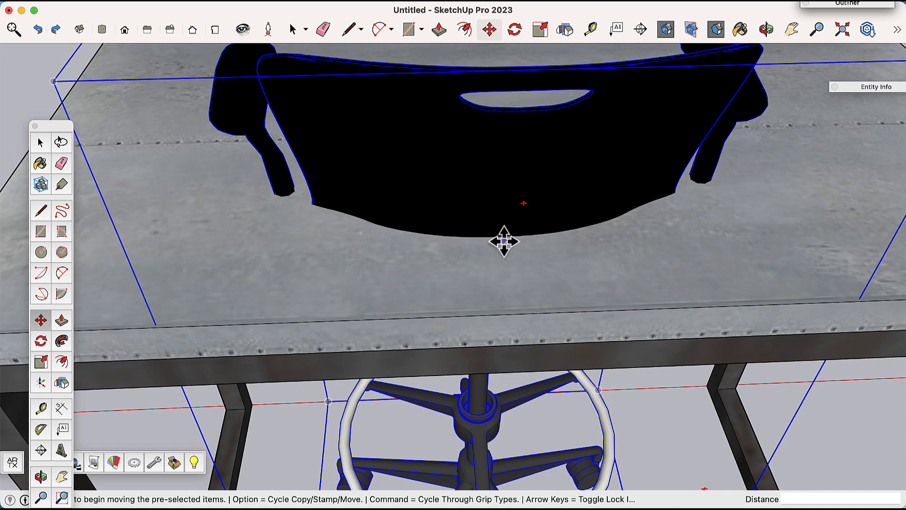
{"action": "left_click", "coordinate": [512, 240]}
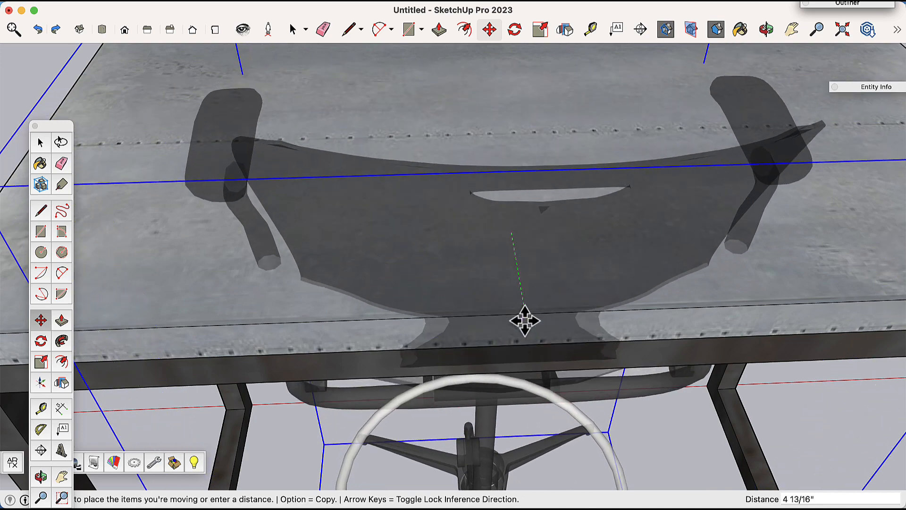
{"action": "left_click", "coordinate": [526, 311]}
Step: Move the chair along the green axis about 1' 3" so it sits at the table's edge
{"action": "scroll", "coordinate": [528, 293], "scroll_direction": "down", "scroll_amount": 10}
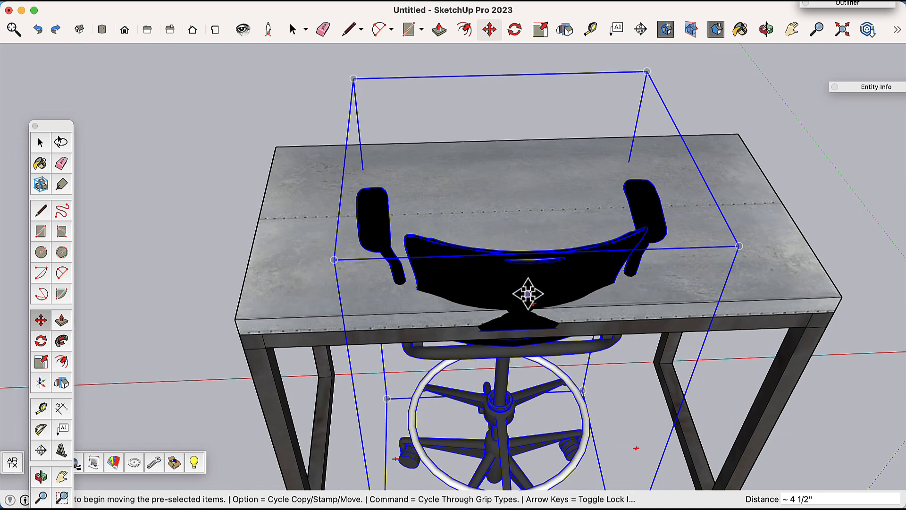
{"action": "middle_click_drag", "start_coordinate": [516, 298], "coordinate": [802, 339]}
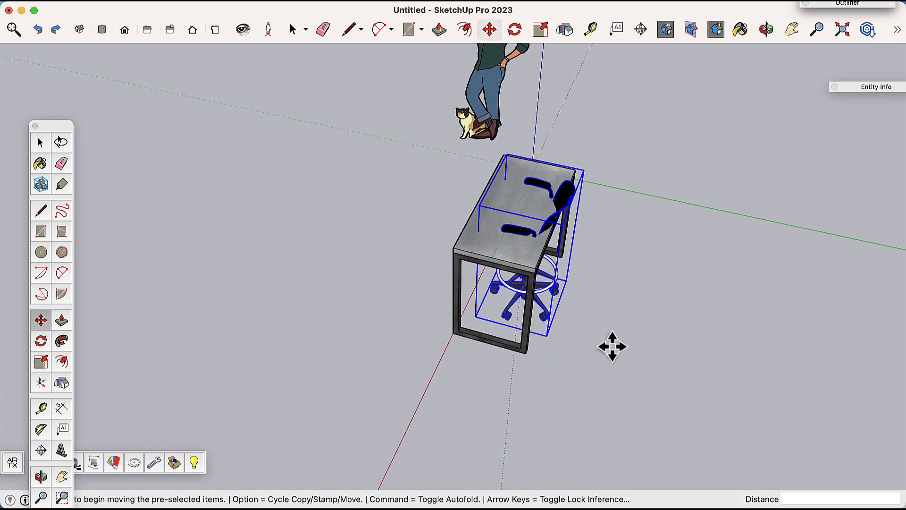
{"action": "left_click", "coordinate": [554, 355]}
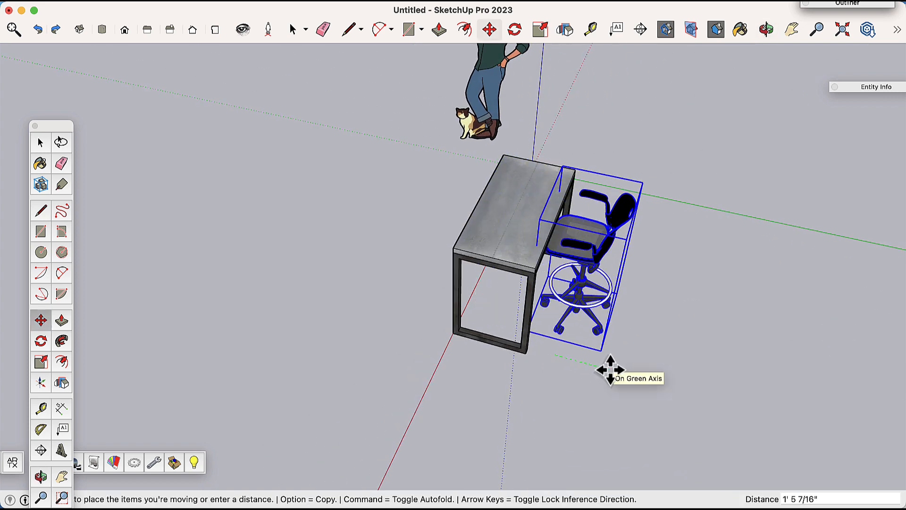
{"action": "left_click", "coordinate": [605, 367]}
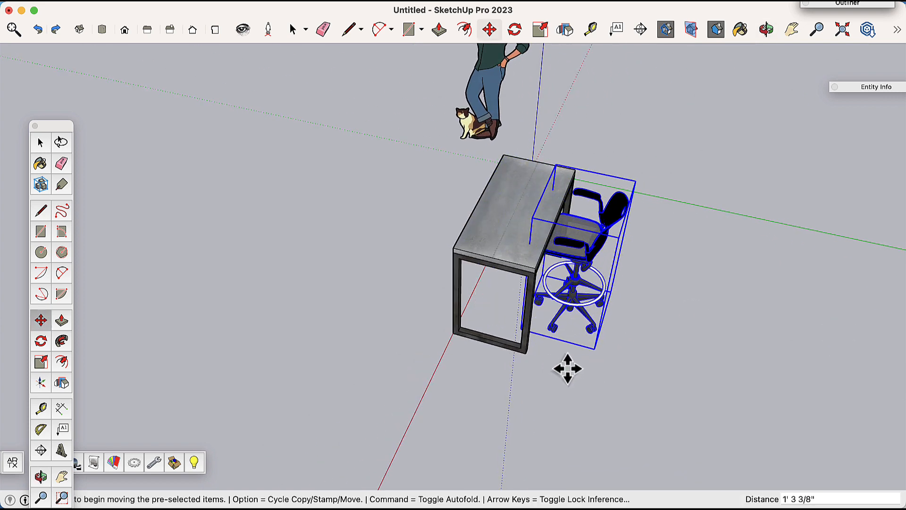
Step: Inspect the chair's placement at the table from several angles, selecting and deselecting each piece
{"action": "middle_click_drag", "start_coordinate": [567, 370], "coordinate": [712, 299]}
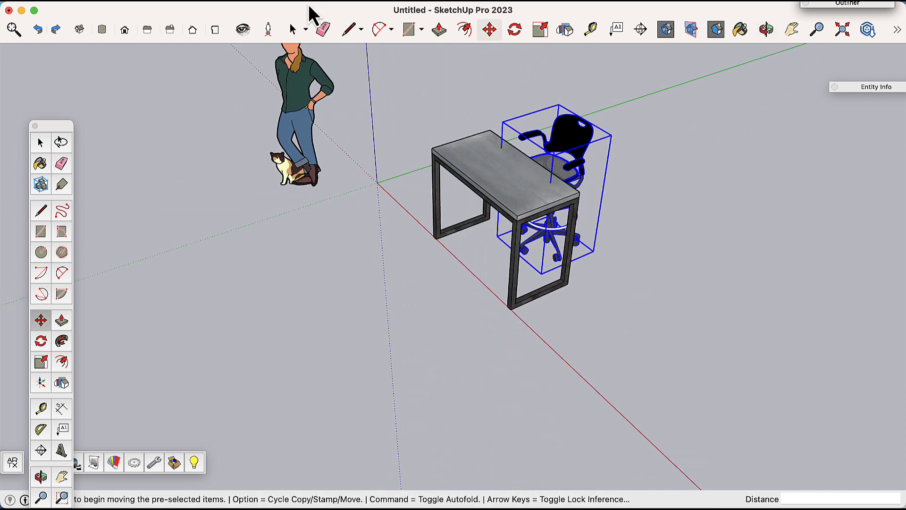
{"action": "left_click", "coordinate": [292, 30]}
{"action": "left_click", "coordinate": [368, 266]}
{"action": "scroll", "coordinate": [614, 207], "scroll_direction": "up", "scroll_amount": 3}
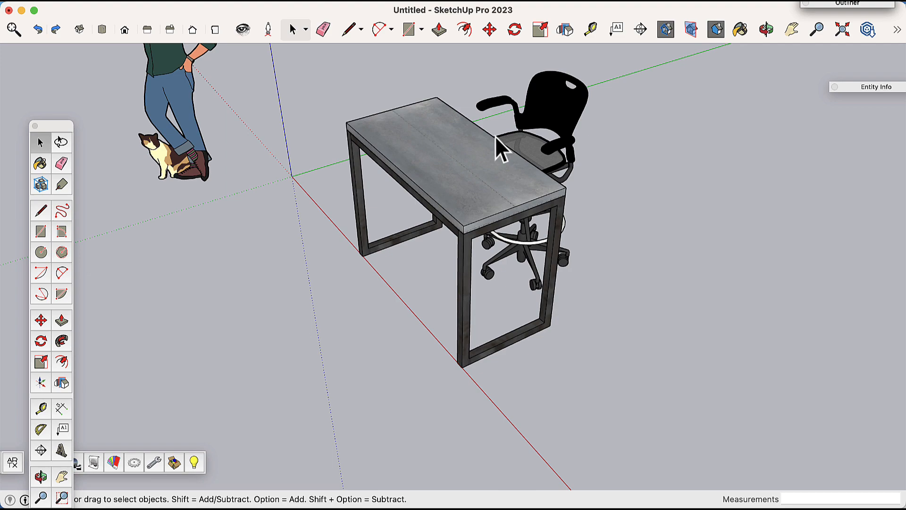
{"action": "middle_click_drag", "start_coordinate": [327, 183], "coordinate": [286, 175]}
{"action": "scroll", "coordinate": [384, 175], "scroll_direction": "down", "scroll_amount": 4}
{"action": "scroll", "coordinate": [387, 191], "scroll_direction": "up", "scroll_amount": 2}
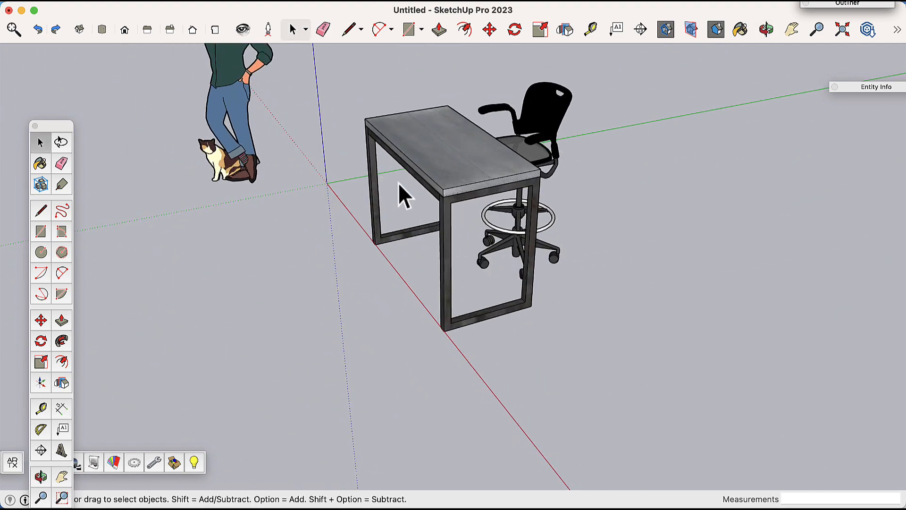
{"action": "middle_click_drag", "start_coordinate": [412, 178], "coordinate": [356, 154]}
{"action": "left_click", "coordinate": [369, 180]}
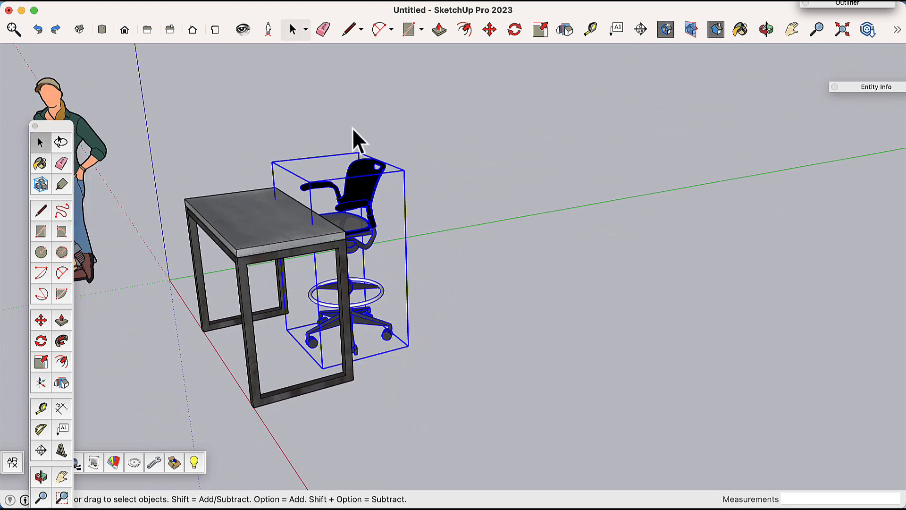
{"action": "middle_click_drag", "start_coordinate": [441, 239], "coordinate": [425, 249]}
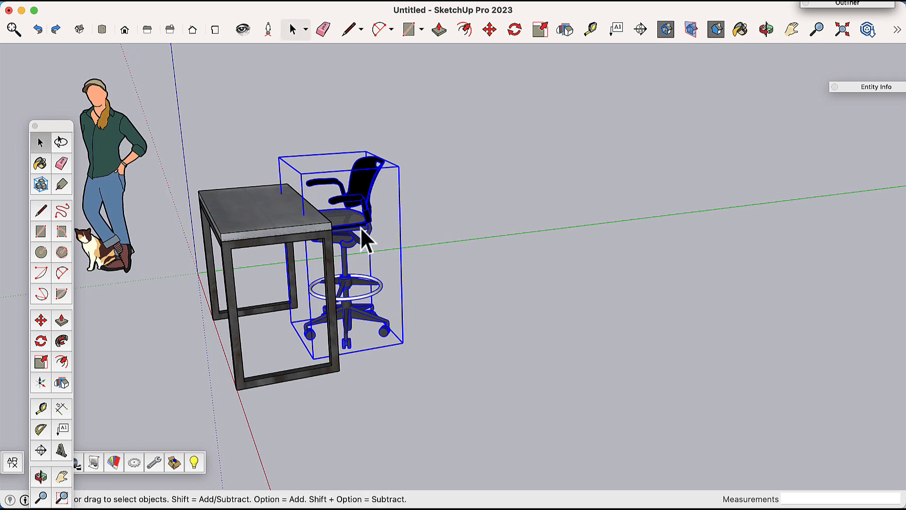
{"action": "scroll", "coordinate": [364, 225], "scroll_direction": "up", "scroll_amount": 5}
{"action": "scroll", "coordinate": [349, 227], "scroll_direction": "down", "scroll_amount": 5}
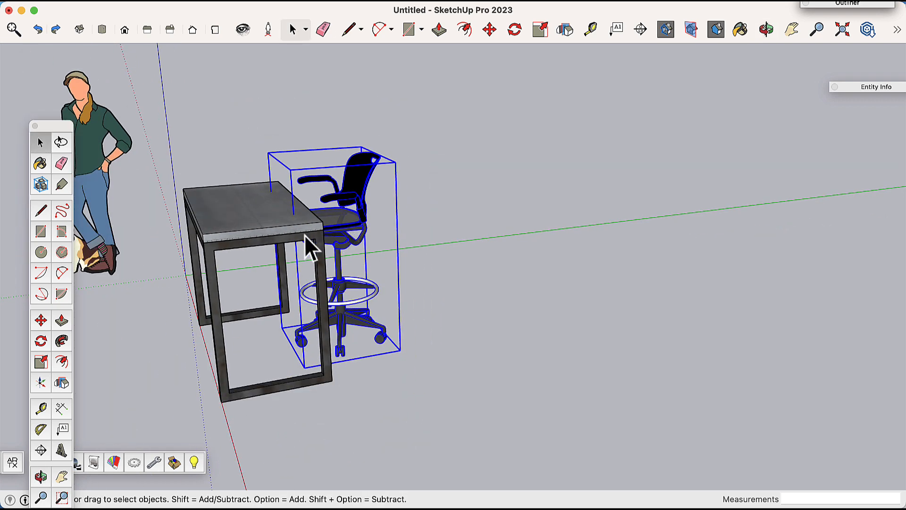
{"action": "left_click", "coordinate": [236, 228]}
{"action": "scroll", "coordinate": [426, 270], "scroll_direction": "up", "scroll_amount": 3}
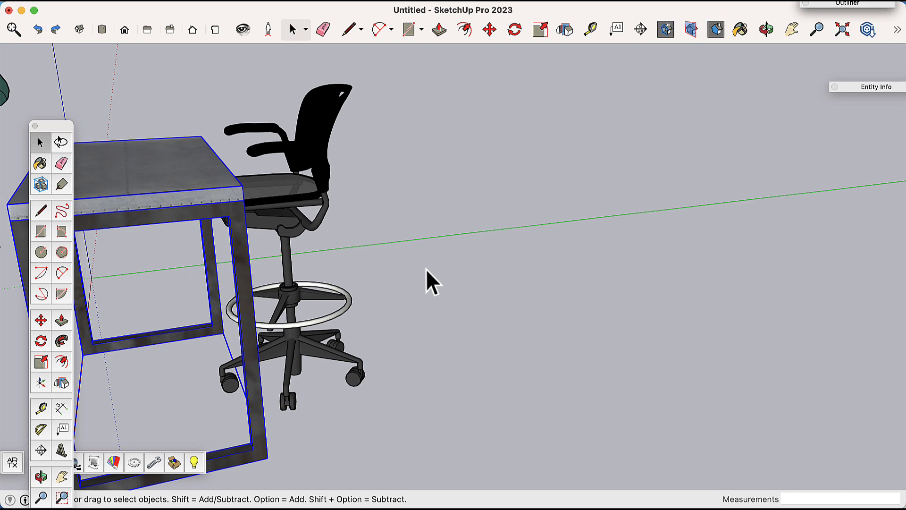
{"action": "left_click", "coordinate": [460, 278]}
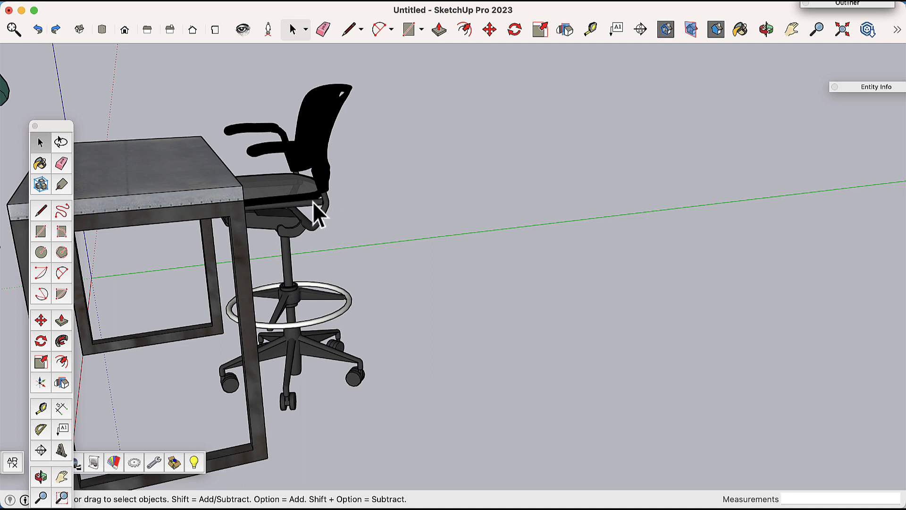
Step: Select both the chair and table and make them into one group
{"action": "scroll", "coordinate": [303, 205], "scroll_direction": "down", "scroll_amount": 3}
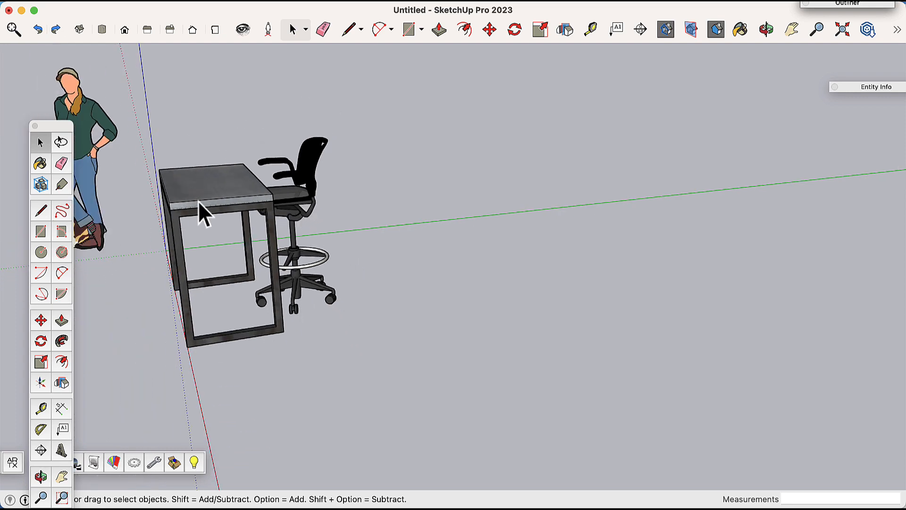
{"action": "middle_click_drag", "start_coordinate": [199, 201], "coordinate": [512, 307]}
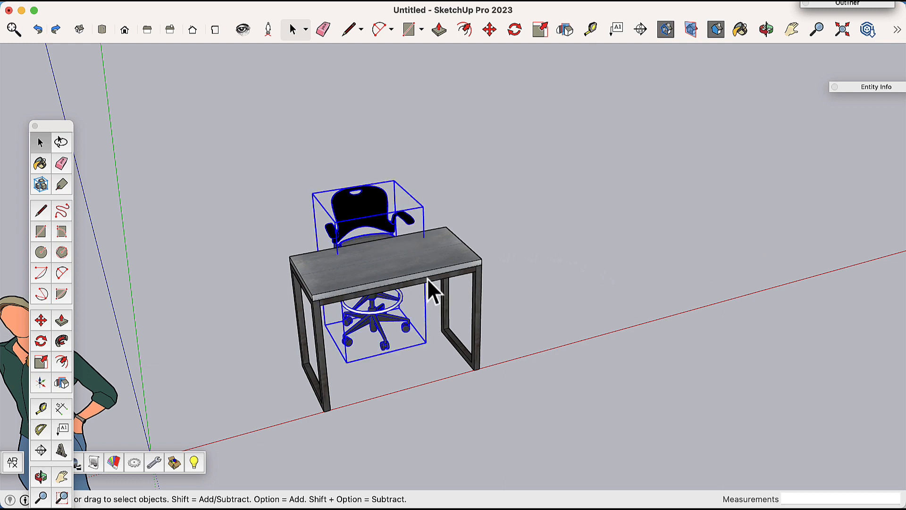
{"action": "left_click", "coordinate": [380, 235]}
{"action": "left_click", "coordinate": [392, 271]}
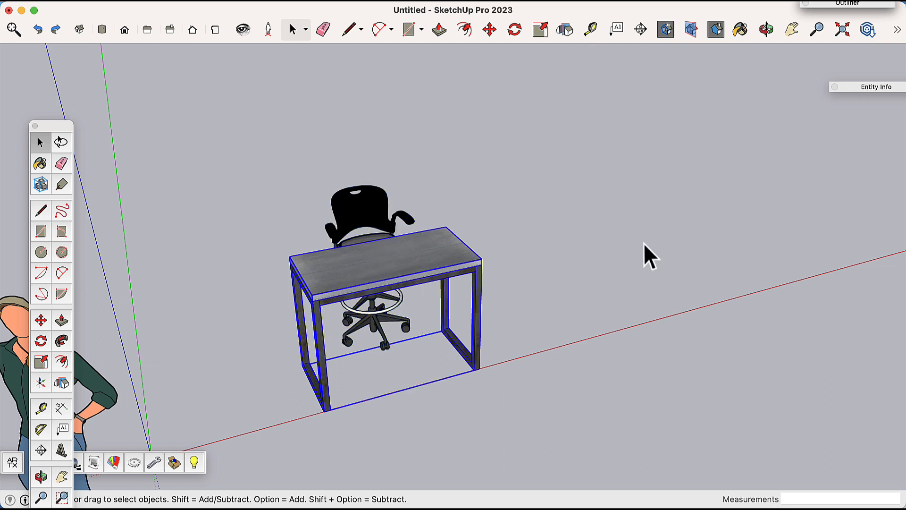
{"action": "left_click", "coordinate": [644, 251]}
{"action": "left_click_drag", "start_coordinate": [234, 138], "coordinate": [593, 457]}
{"action": "right_click", "coordinate": [380, 275]}
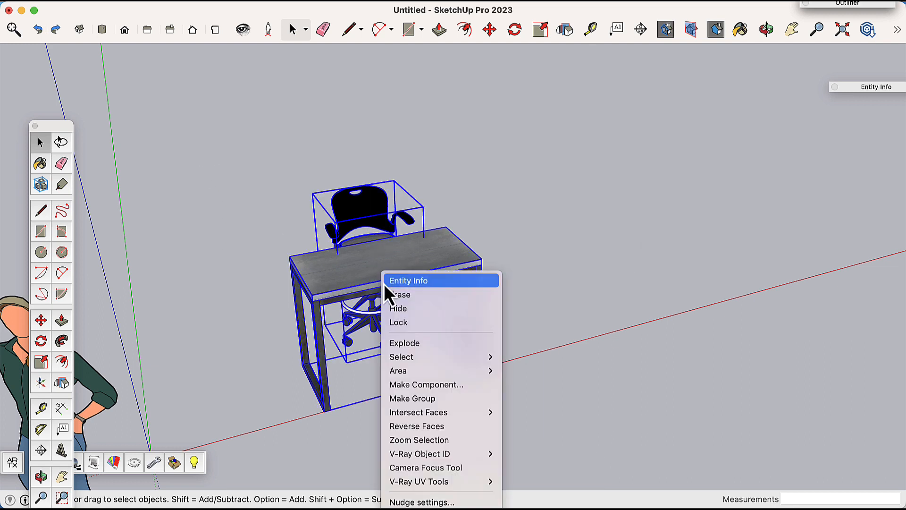
{"action": "left_click", "coordinate": [421, 400]}
{"action": "left_click", "coordinate": [561, 406]}
{"action": "left_click", "coordinate": [416, 274]}
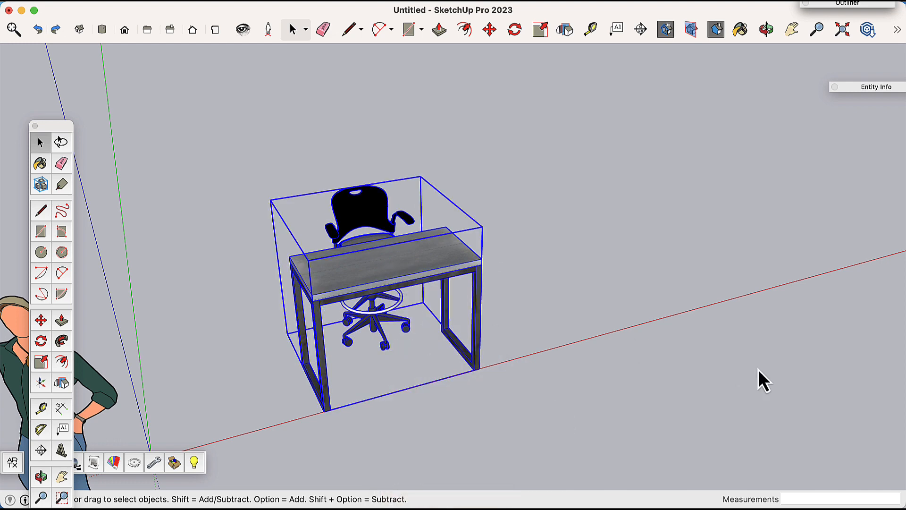
Step: Copy the table-and-chair group 4' along the red axis from the tabletop corner
{"action": "scroll", "coordinate": [459, 418], "scroll_direction": "up", "scroll_amount": 5}
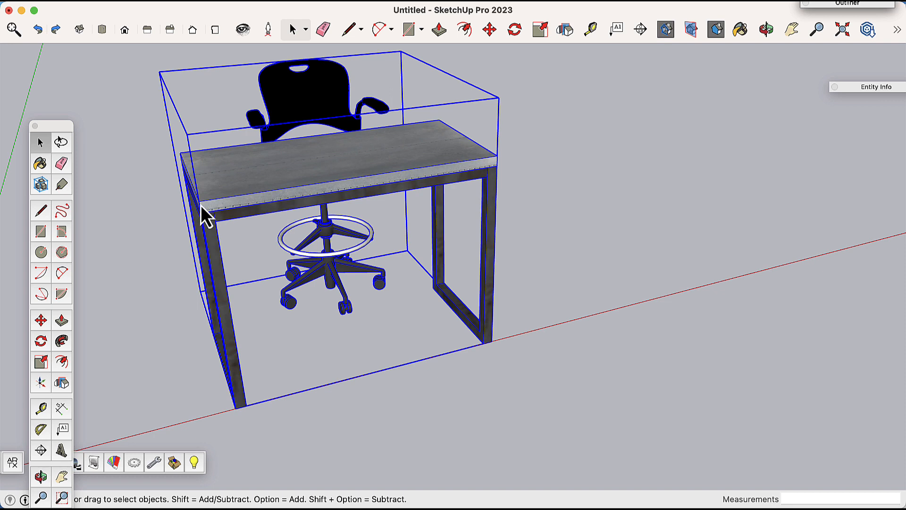
{"action": "left_click", "coordinate": [489, 29]}
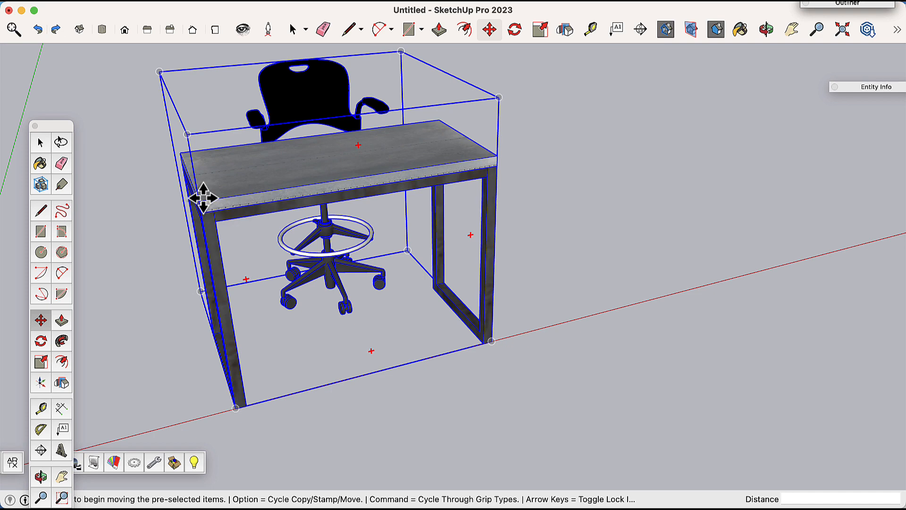
{"action": "left_click", "coordinate": [203, 197]}
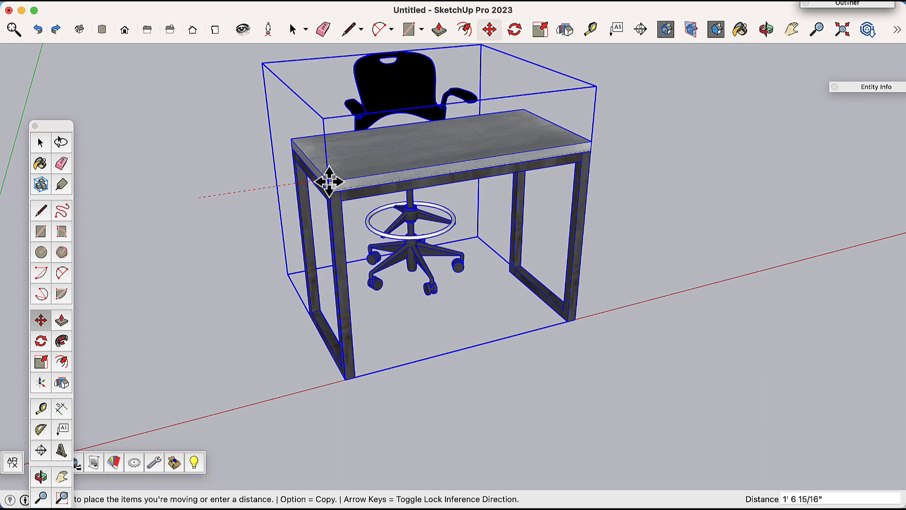
{"action": "key", "text": "alt"}
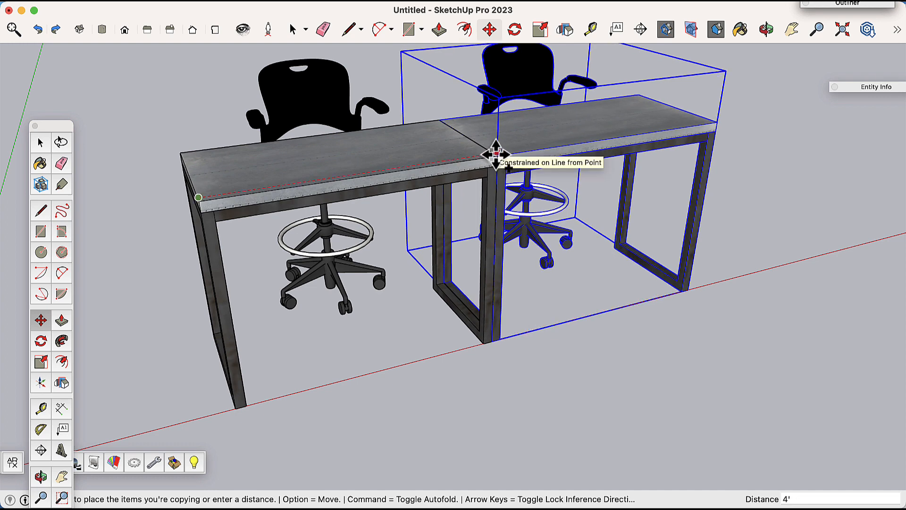
{"action": "left_click", "coordinate": [495, 154]}
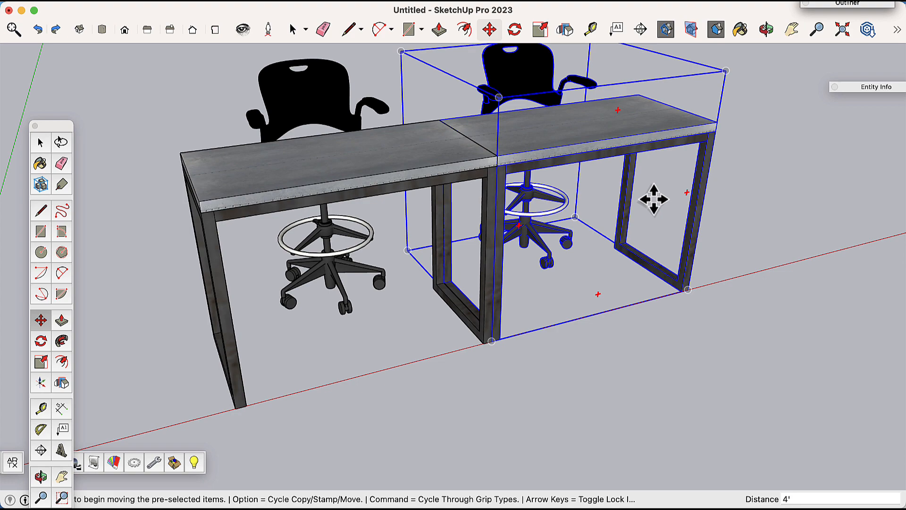
Step: Copy the group again 4' to add a third table and chair at the end of the row
{"action": "middle_click_drag", "start_coordinate": [641, 194], "coordinate": [546, 237], "text": "shift"}
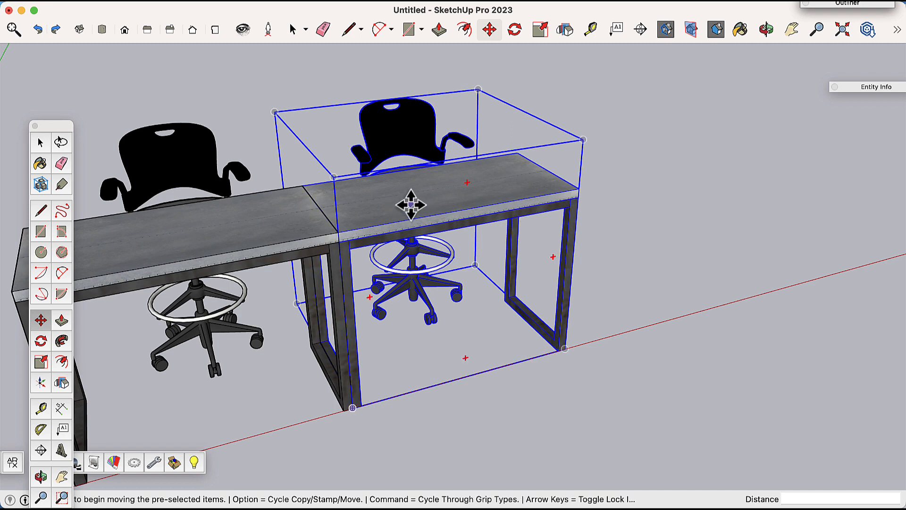
{"action": "left_click", "coordinate": [340, 232]}
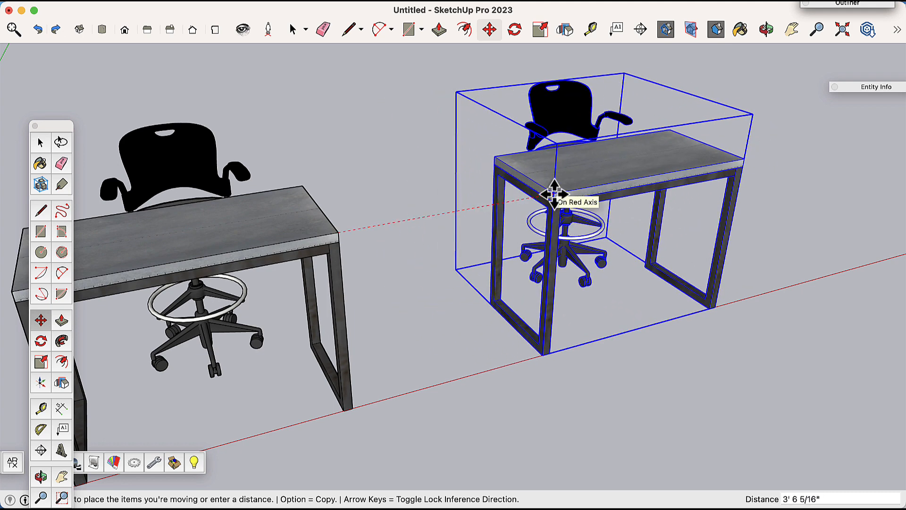
{"action": "key", "text": "alt"}
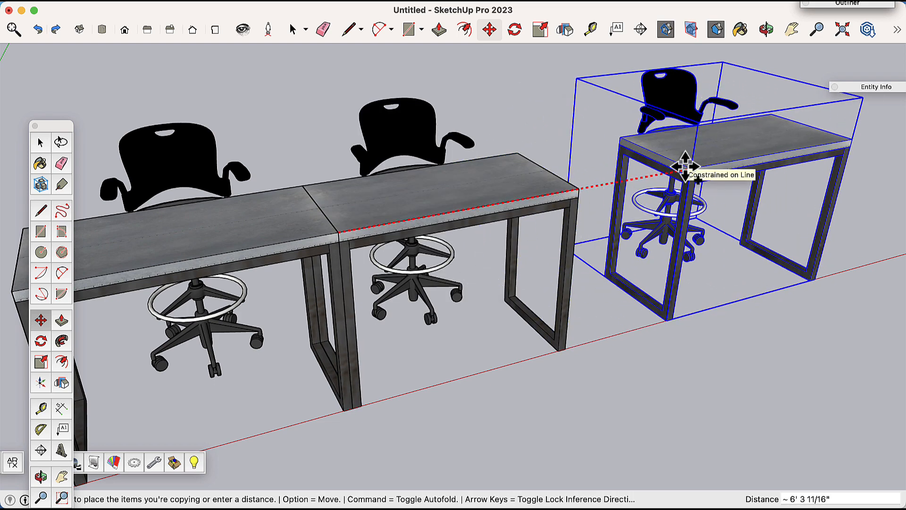
{"action": "left_click", "coordinate": [685, 166]}
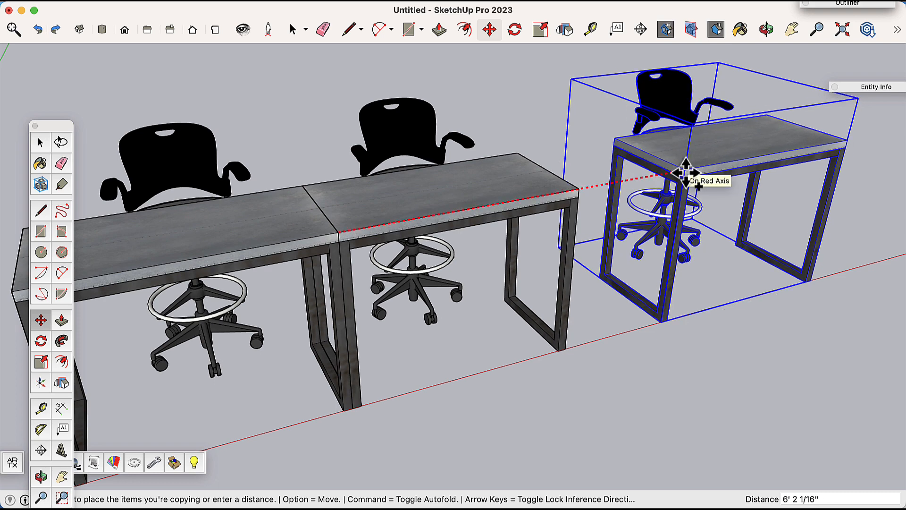
{"action": "left_click", "coordinate": [578, 189]}
{"action": "scroll", "coordinate": [667, 227], "scroll_direction": "down", "scroll_amount": 2}
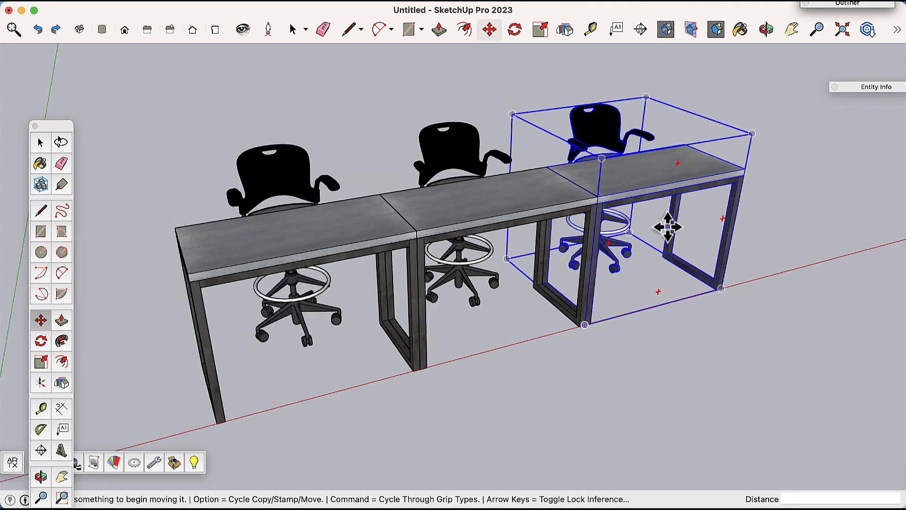
{"action": "middle_click_drag", "start_coordinate": [667, 227], "coordinate": [683, 242]}
{"action": "scroll", "coordinate": [749, 249], "scroll_direction": "up", "scroll_amount": 3}
{"action": "scroll", "coordinate": [603, 174], "scroll_direction": "up", "scroll_amount": 3}
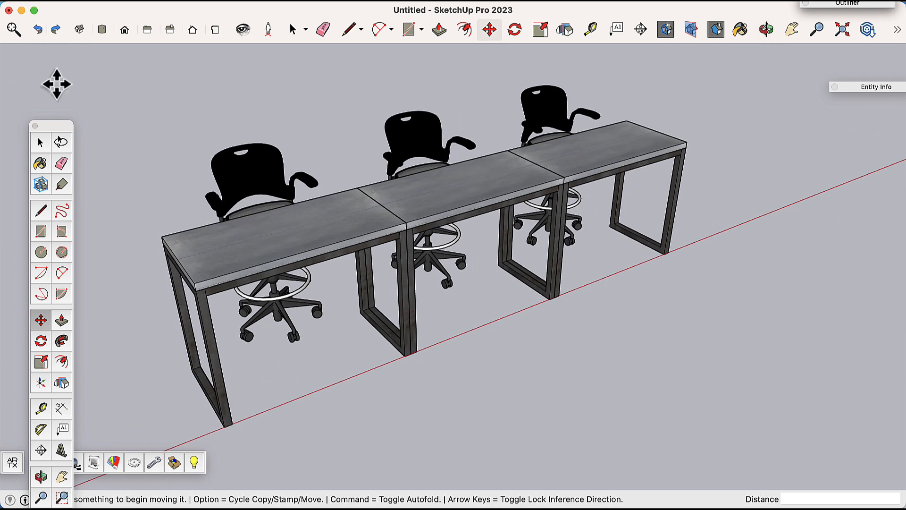
{"action": "left_click", "coordinate": [294, 29]}
{"action": "scroll", "coordinate": [467, 177], "scroll_direction": "down", "scroll_amount": 3}
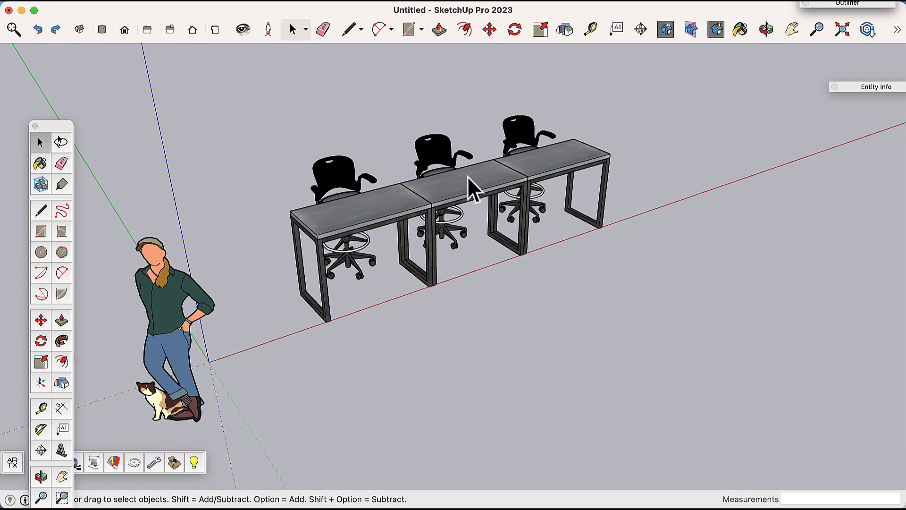
{"action": "scroll", "coordinate": [467, 176], "scroll_direction": "up", "scroll_amount": 3}
{"action": "scroll", "coordinate": [460, 180], "scroll_direction": "down", "scroll_amount": 2}
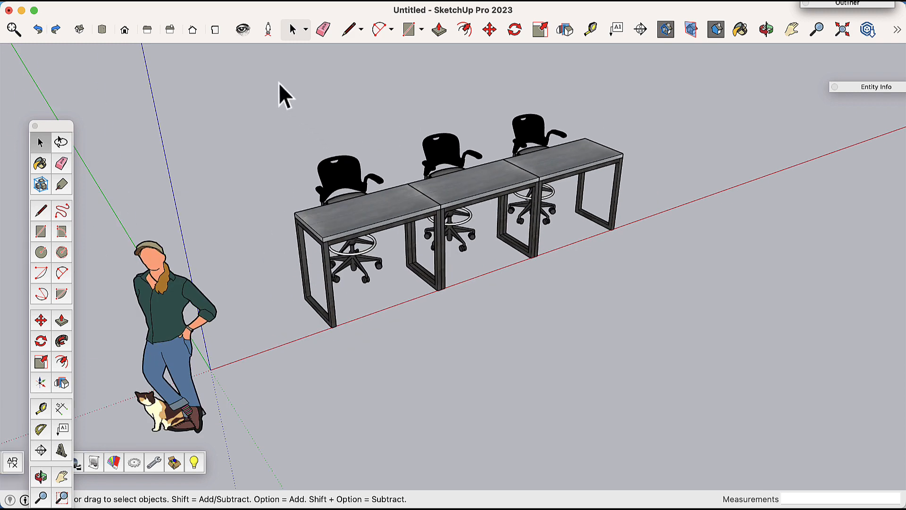
Step: Try rotating all three workstations 45° about the first table's front corner
{"action": "left_click_drag", "start_coordinate": [298, 101], "coordinate": [712, 366]}
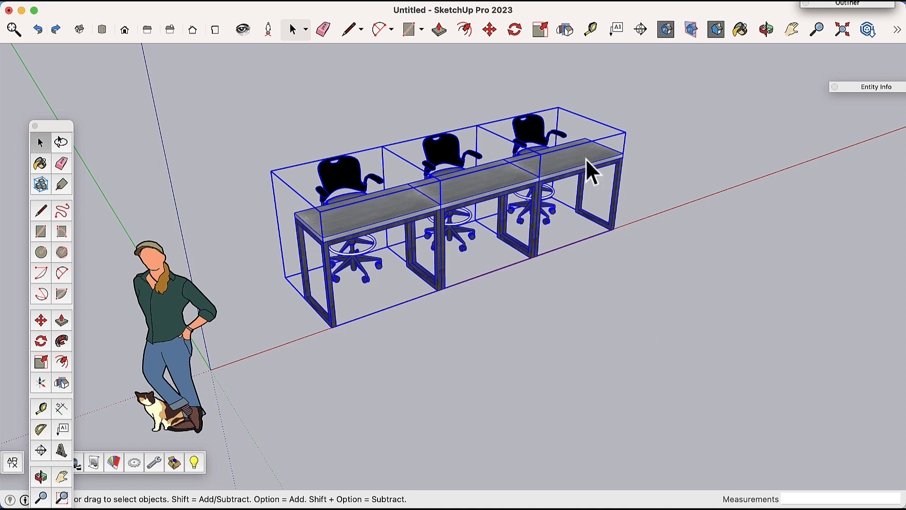
{"action": "left_click", "coordinate": [516, 29]}
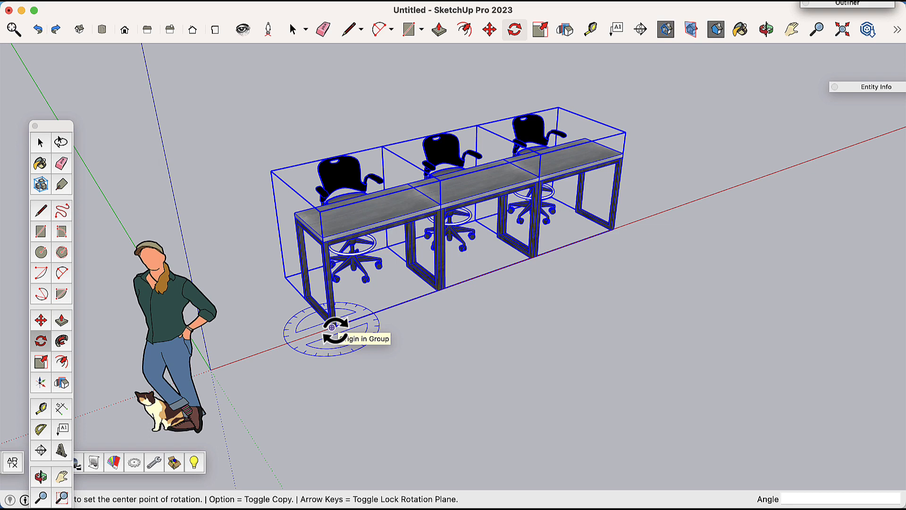
{"action": "key", "text": "Left"}
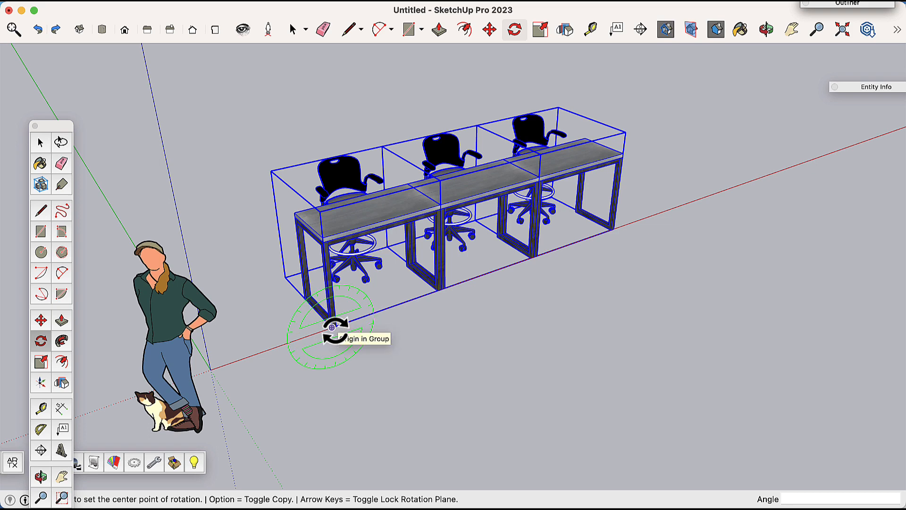
{"action": "key", "text": "Right"}
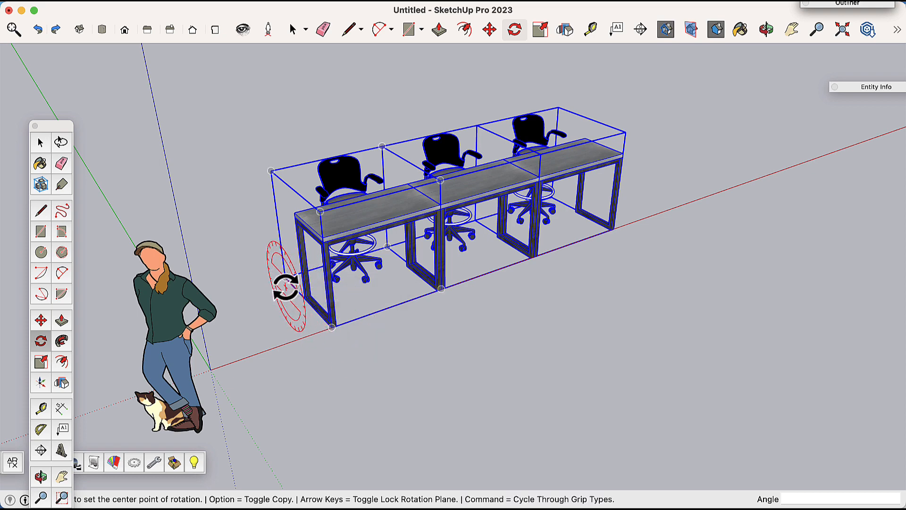
{"action": "left_click", "coordinate": [285, 278]}
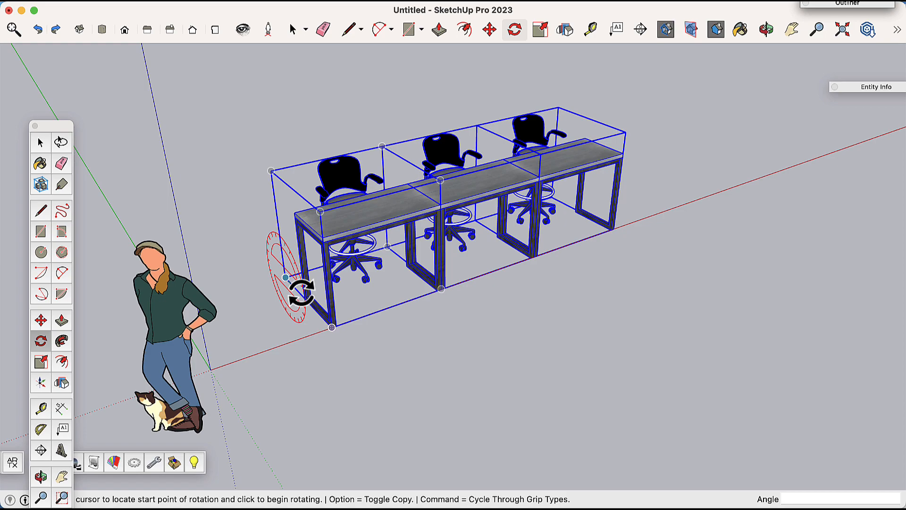
{"action": "left_click", "coordinate": [332, 327]}
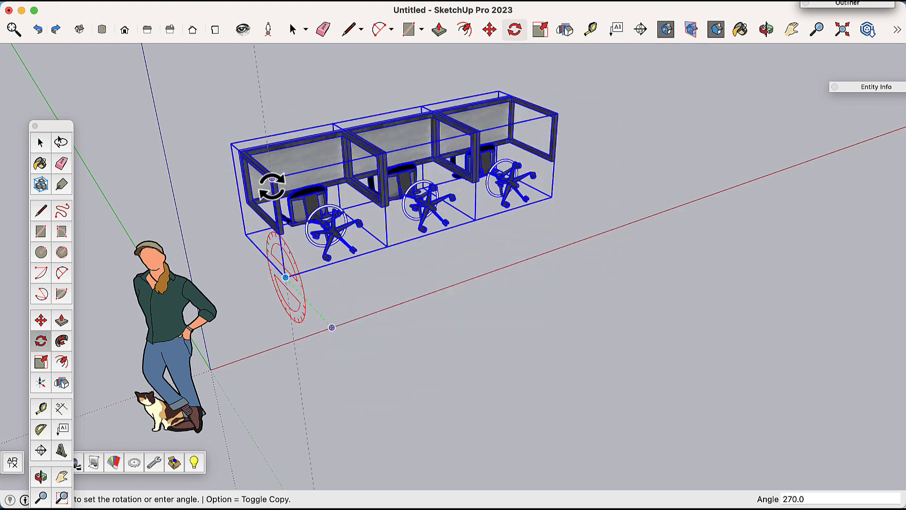
{"action": "left_click", "coordinate": [428, 353]}
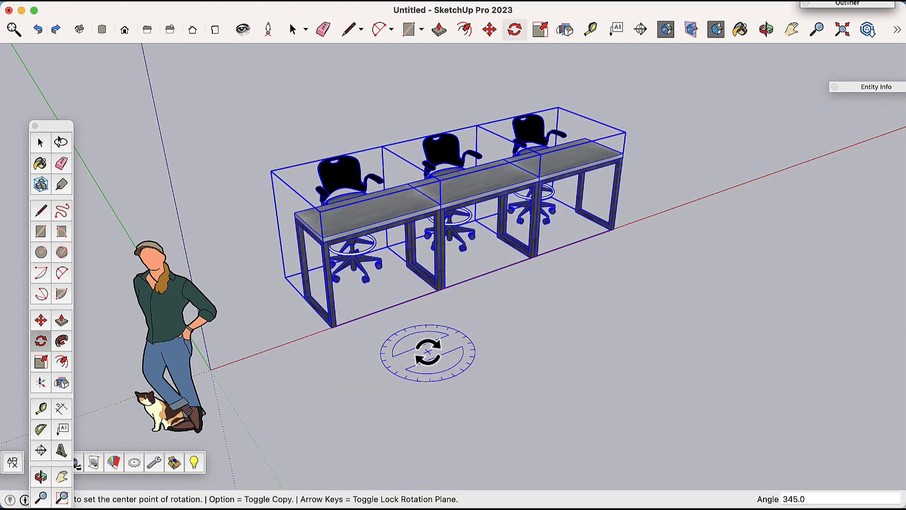
{"action": "left_click", "coordinate": [332, 327]}
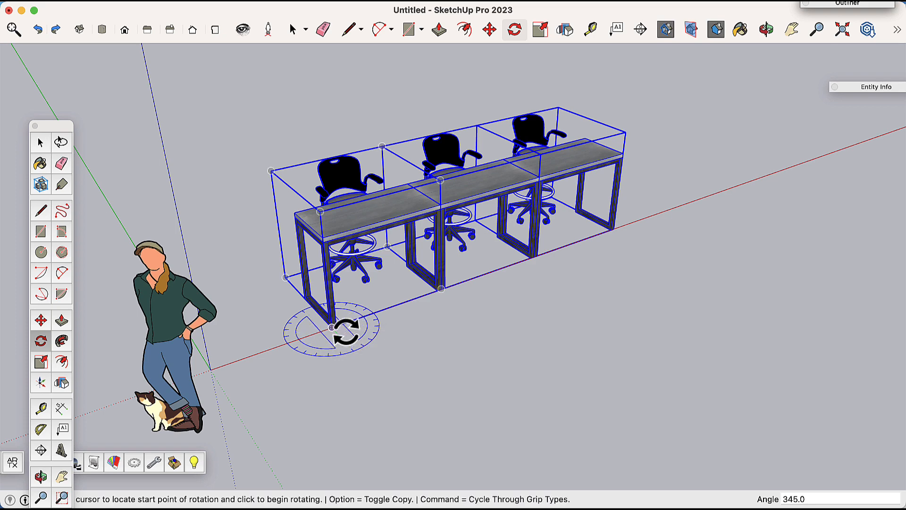
{"action": "left_click", "coordinate": [662, 212]}
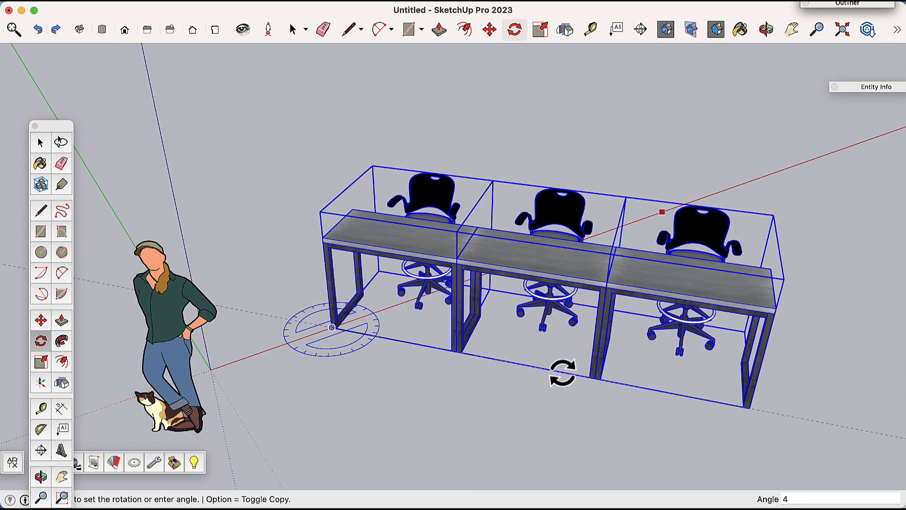
{"action": "key", "text": "Return"}
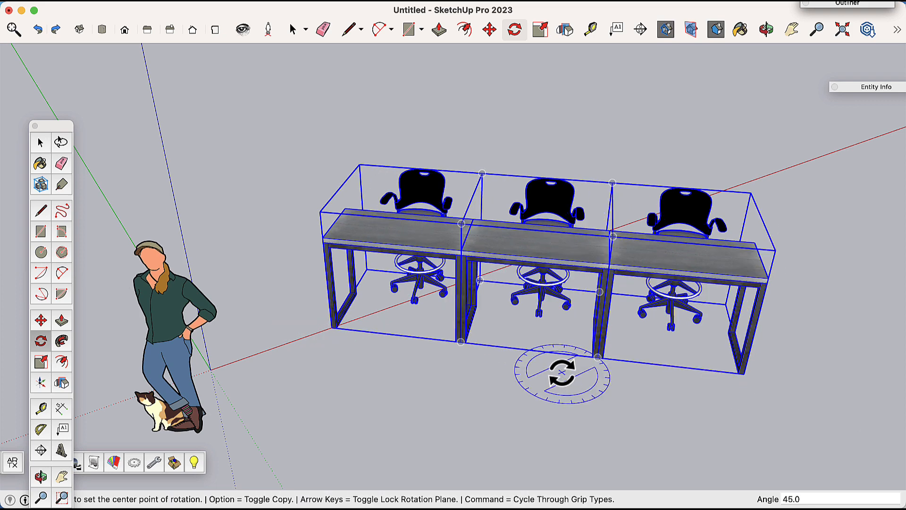
{"action": "key", "text": "shift+super+a"}
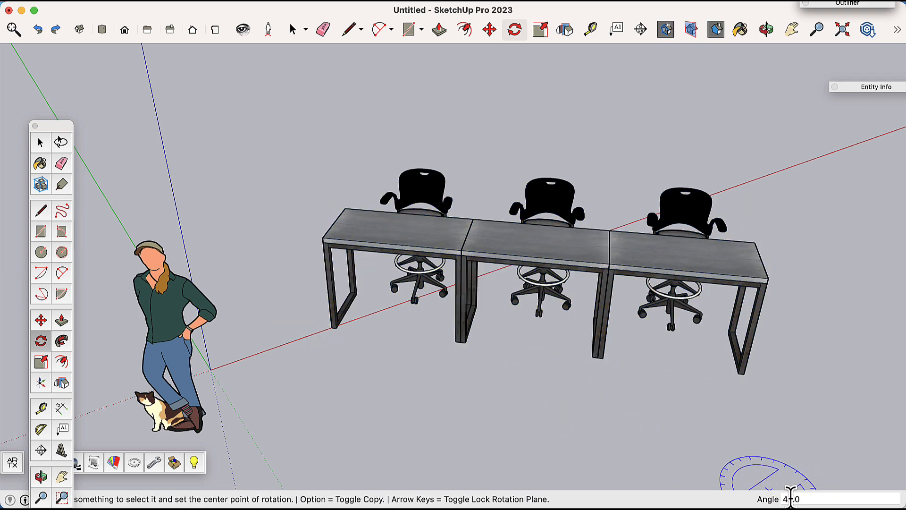
Step: Select the whole row of workstations and make four copies spaced 6' apart along the green axis
{"action": "mouse_move", "coordinate": [821, 302]}
{"action": "middle_mouse_down"}
{"action": "mouse_move", "coordinate": [819, 318]}
{"action": "mouse_move", "coordinate": [471, 206]}
{"action": "mouse_move", "coordinate": [239, 204]}
{"action": "mouse_move", "coordinate": [383, 290]}
{"action": "mouse_move", "coordinate": [794, 352]}
{"action": "mouse_move", "coordinate": [774, 330]}
{"action": "mouse_move", "coordinate": [781, 324]}
{"action": "mouse_move", "coordinate": [709, 307]}
{"action": "mouse_move", "coordinate": [805, 295]}
{"action": "middle_mouse_up"}
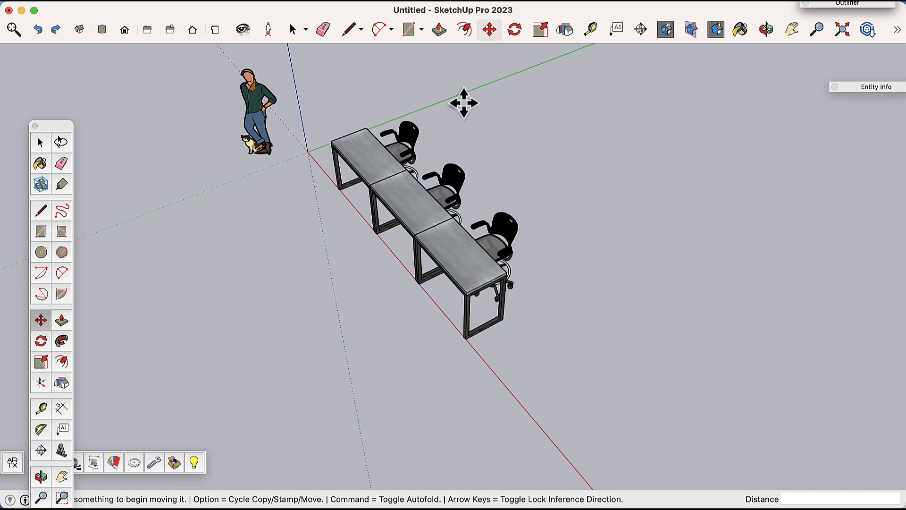
{"action": "middle_click_drag", "start_coordinate": [513, 203], "coordinate": [415, 326]}
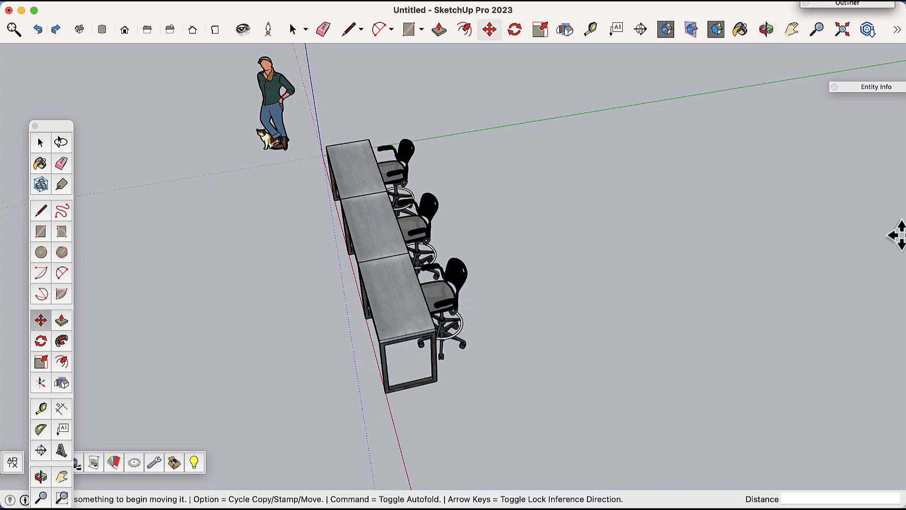
{"action": "middle_click_drag", "start_coordinate": [546, 304], "coordinate": [462, 370]}
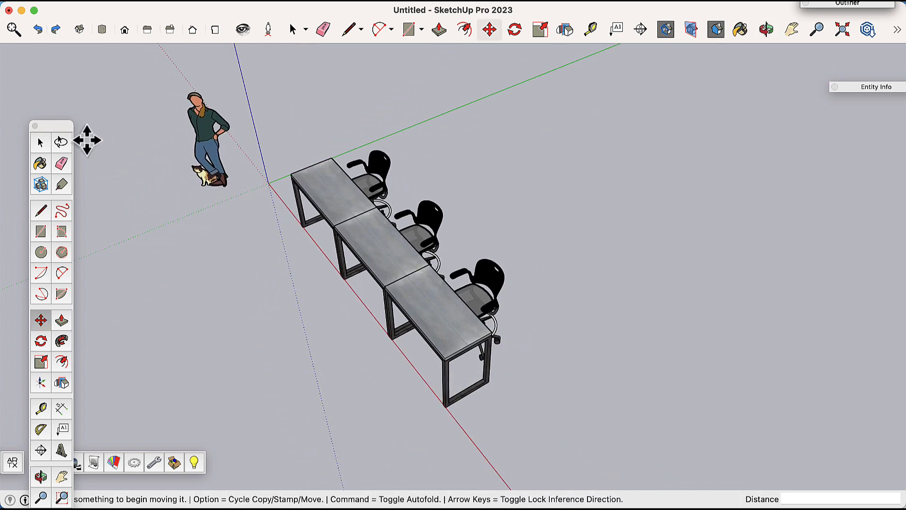
{"action": "left_click", "coordinate": [290, 30]}
{"action": "left_click_drag", "start_coordinate": [275, 98], "coordinate": [567, 437]}
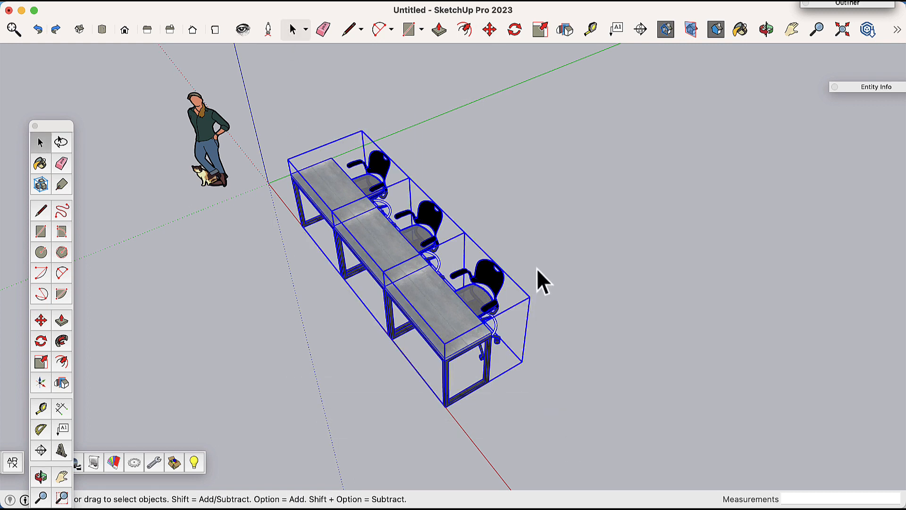
{"action": "left_click", "coordinate": [489, 30]}
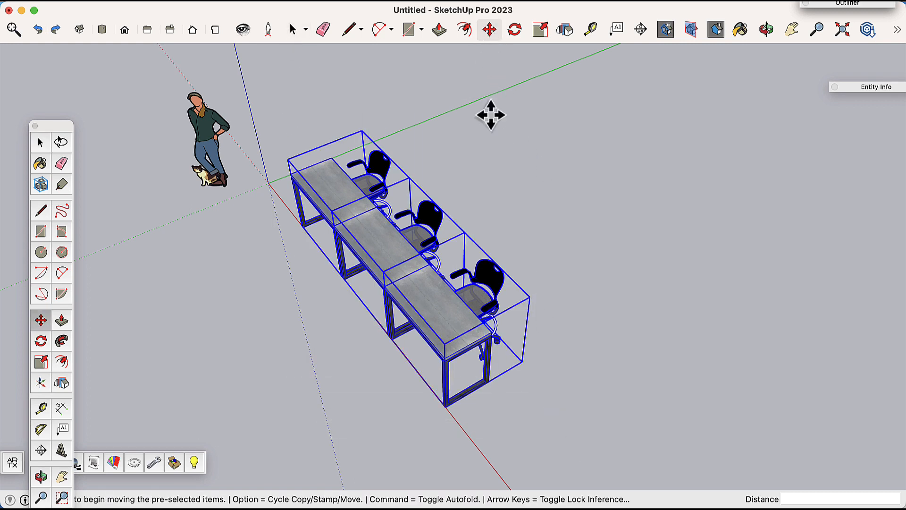
{"action": "left_click", "coordinate": [447, 410]}
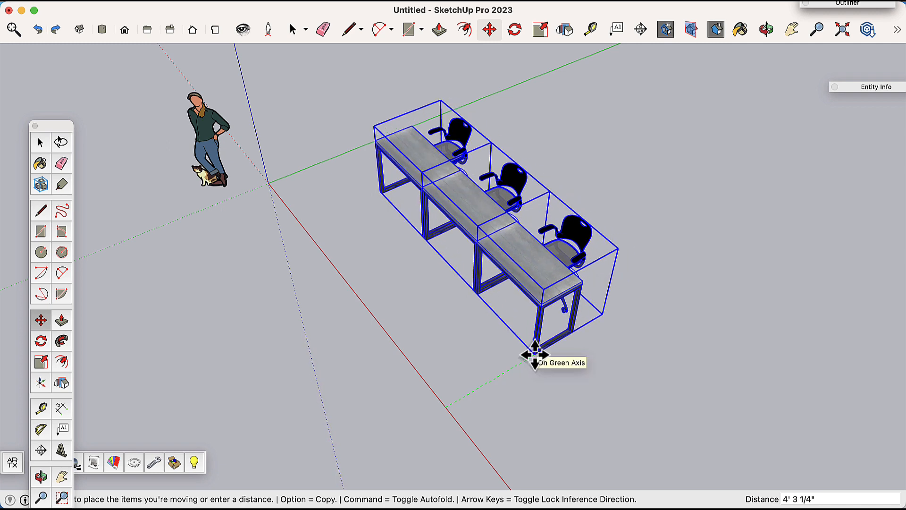
{"action": "key", "text": "alt"}
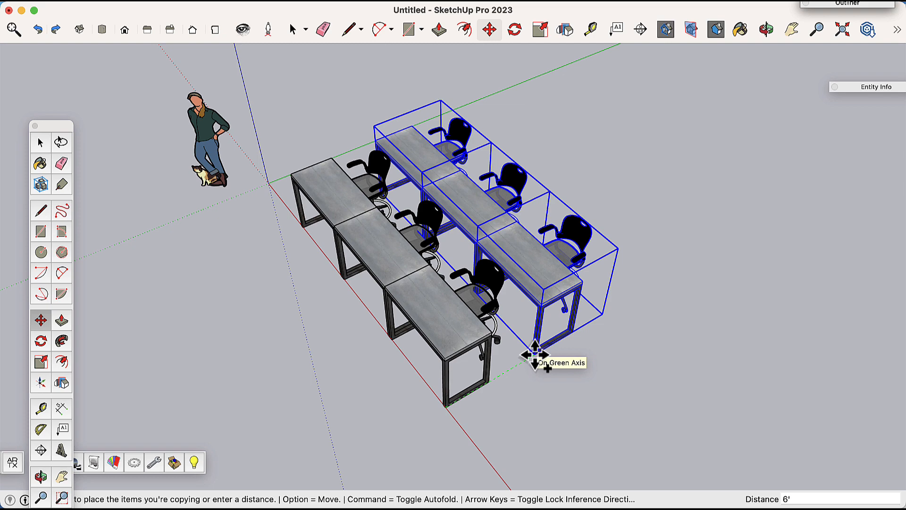
{"action": "key", "text": "Return"}
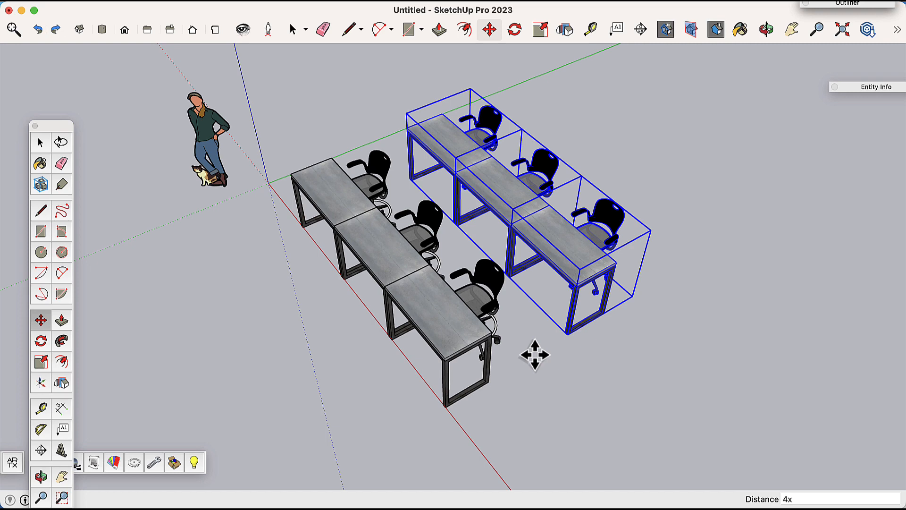
{"action": "key", "text": "Return"}
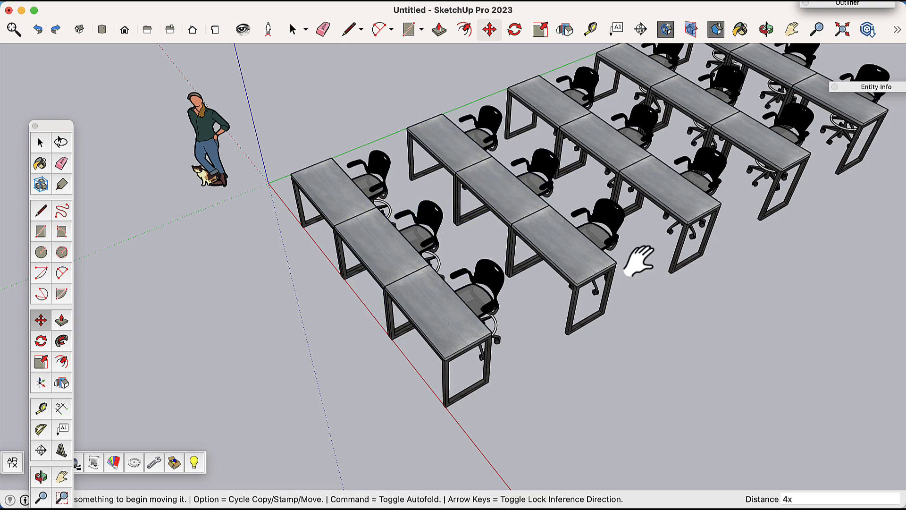
{"action": "middle_click_drag", "start_coordinate": [638, 260], "coordinate": [453, 321], "text": "shift"}
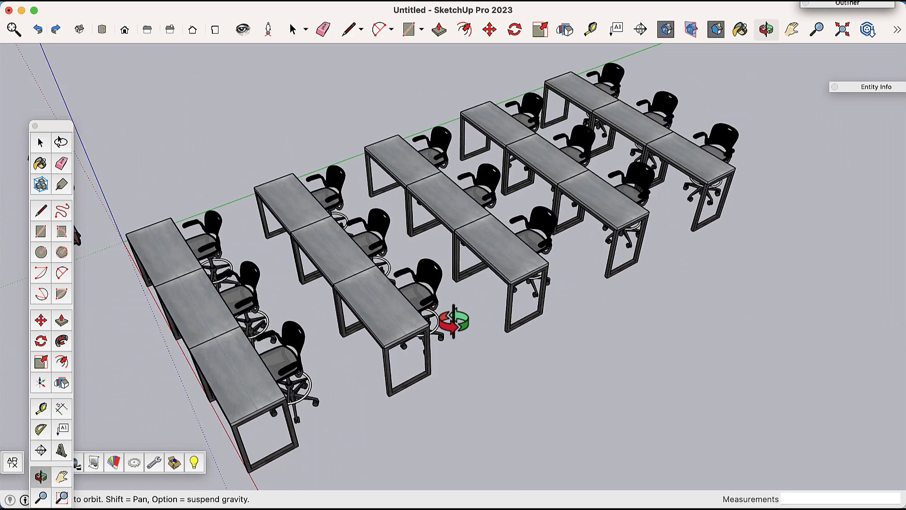
{"action": "key", "text": "m"}
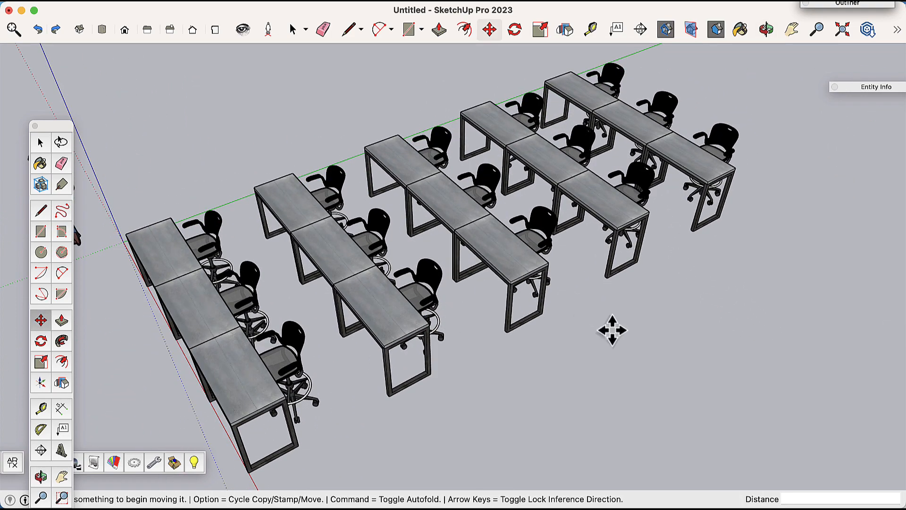